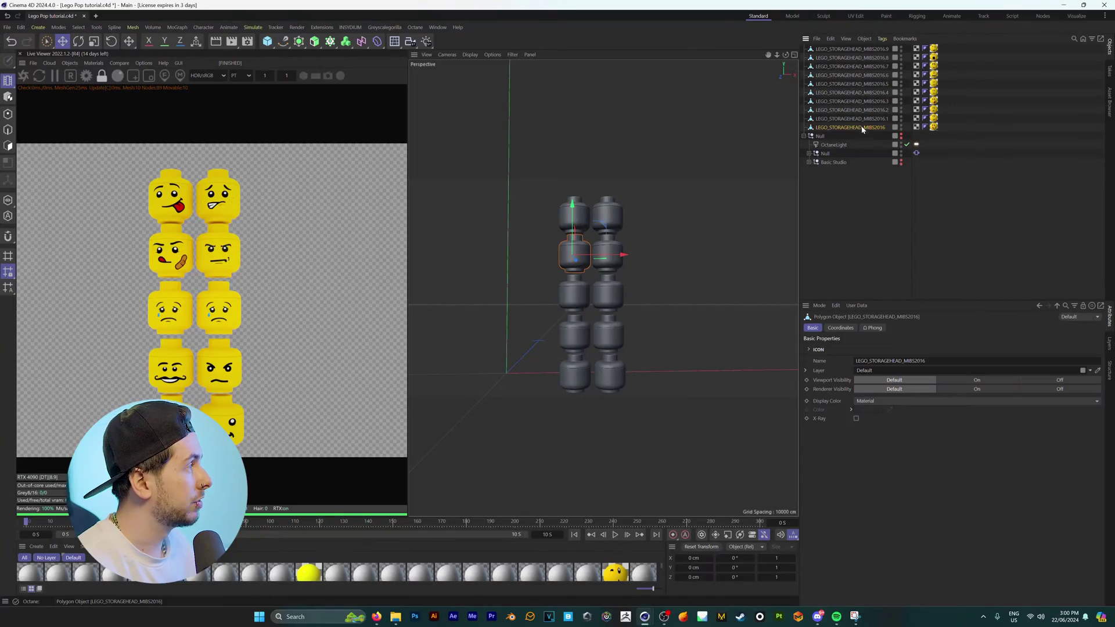
# Select all the Lego head objects and add a MoGraph Cloner to the scene
pyautogui.keyDown('shift'); pyautogui.click(844, 50); pyautogui.keyUp('shift')
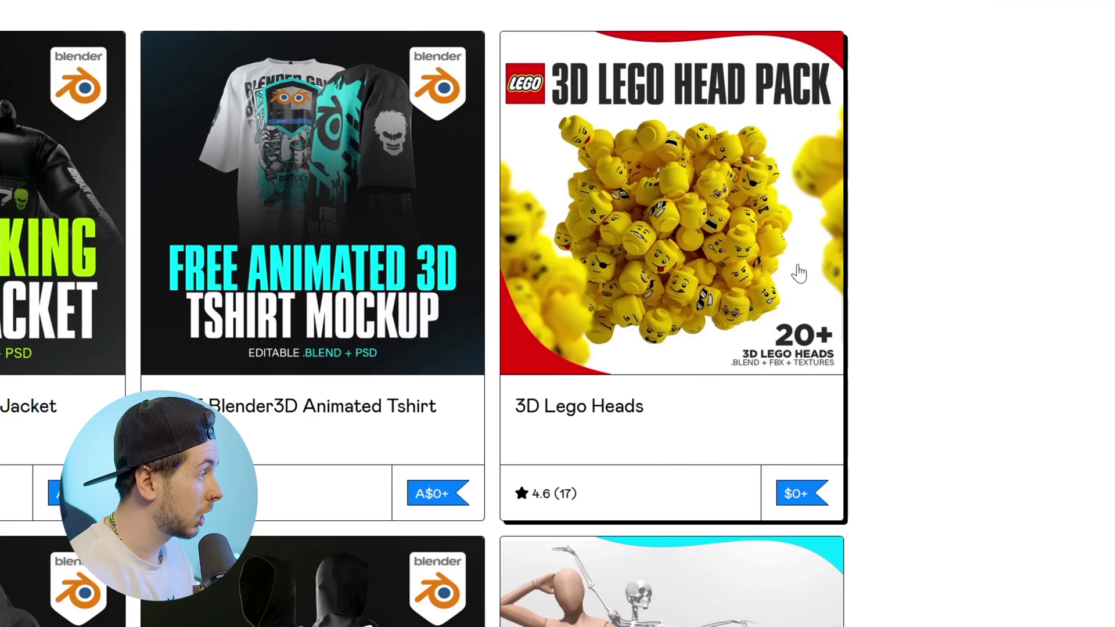
pyautogui.click(780, 314)
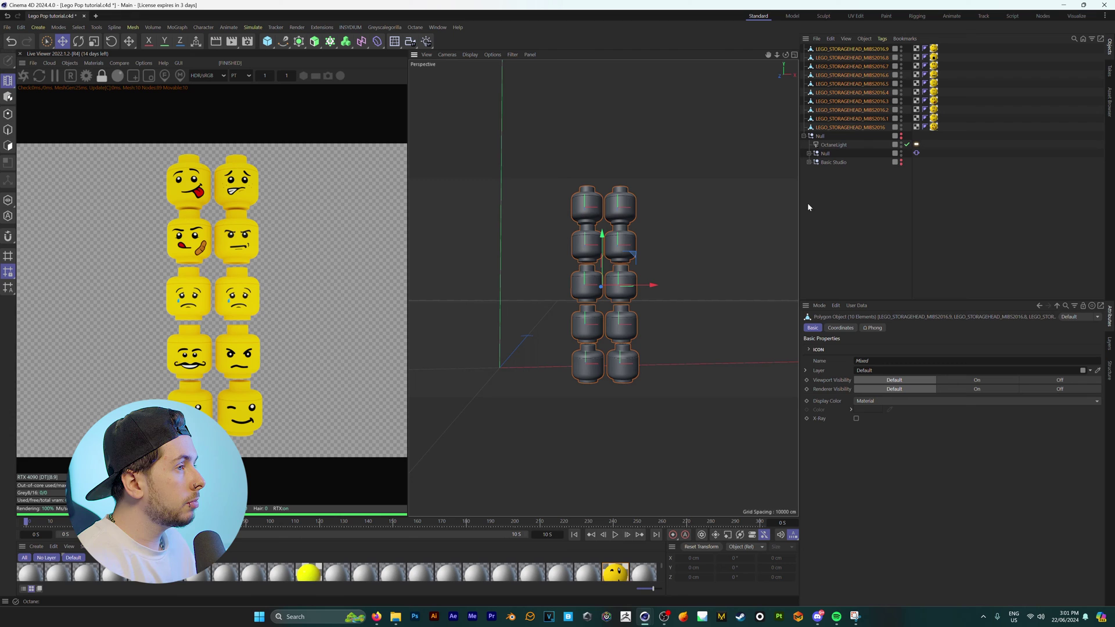
pyautogui.click(177, 27)
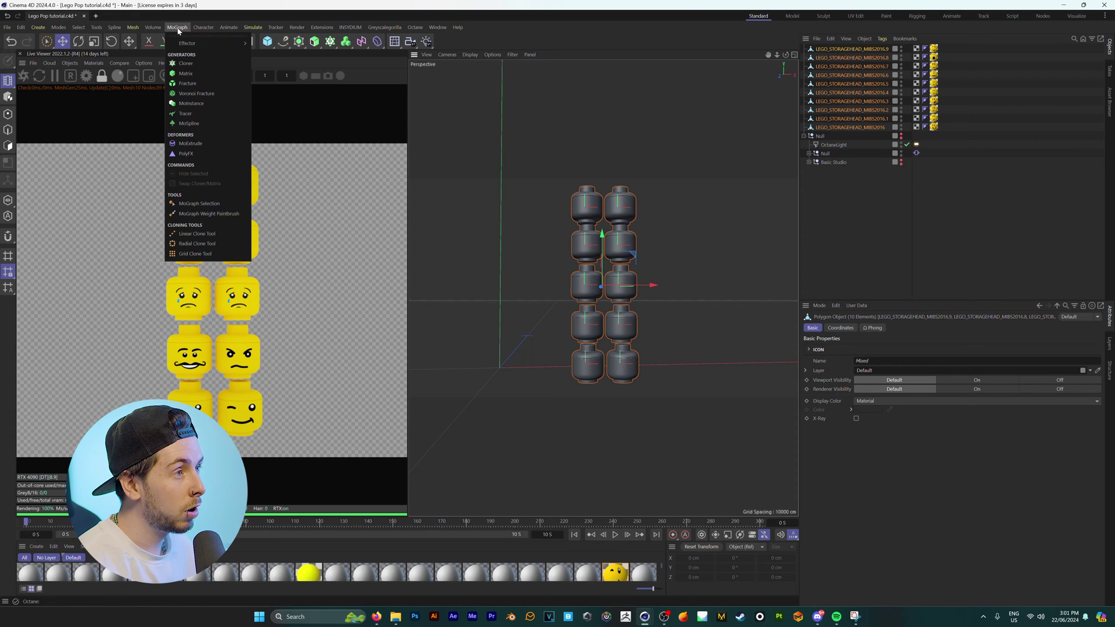
pyautogui.click(177, 29)
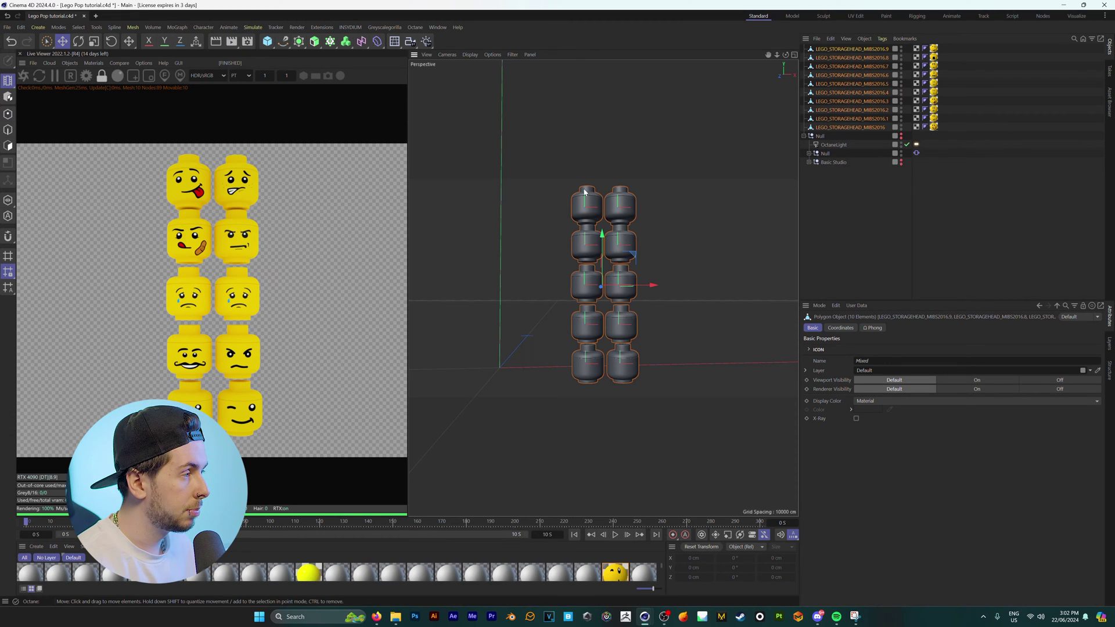
pyautogui.hotkey('shift', 'c')
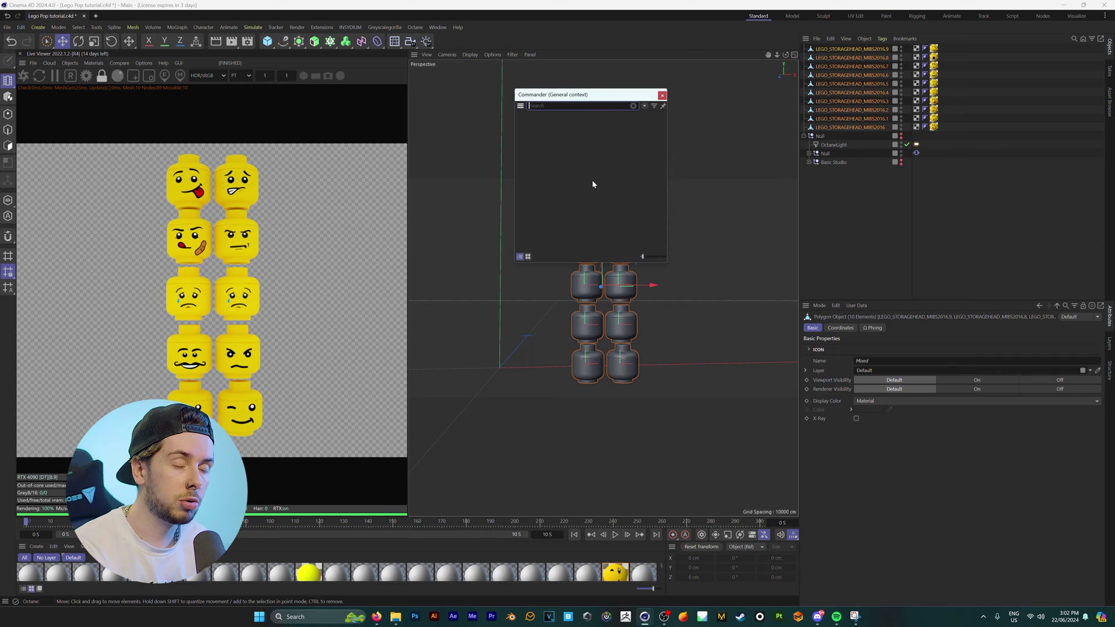
pyautogui.write('cloner')
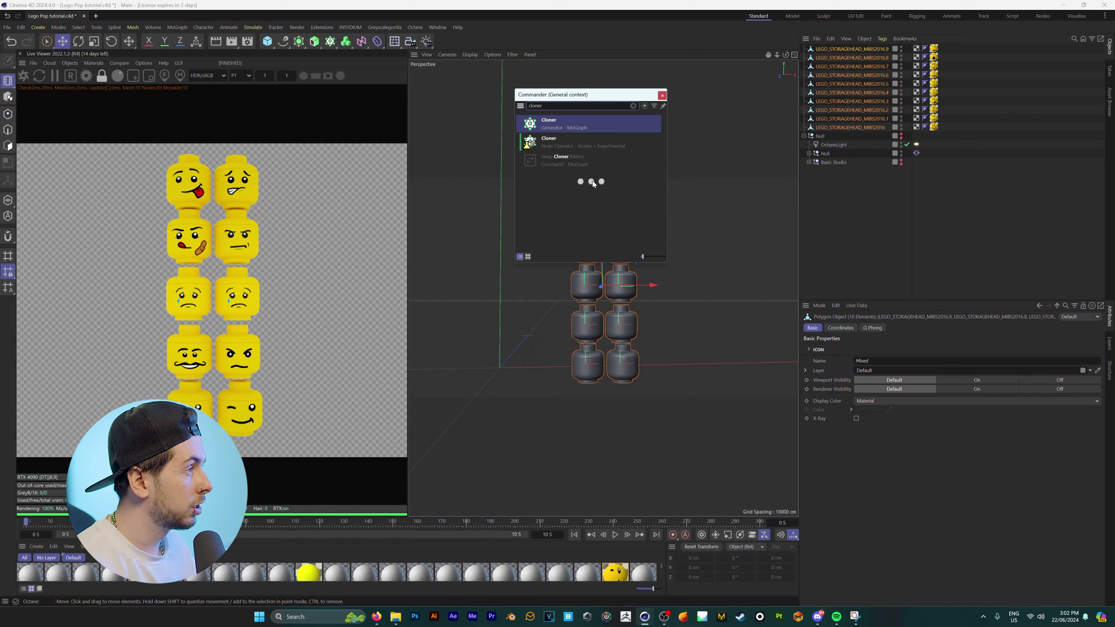
pyautogui.click(611, 123)
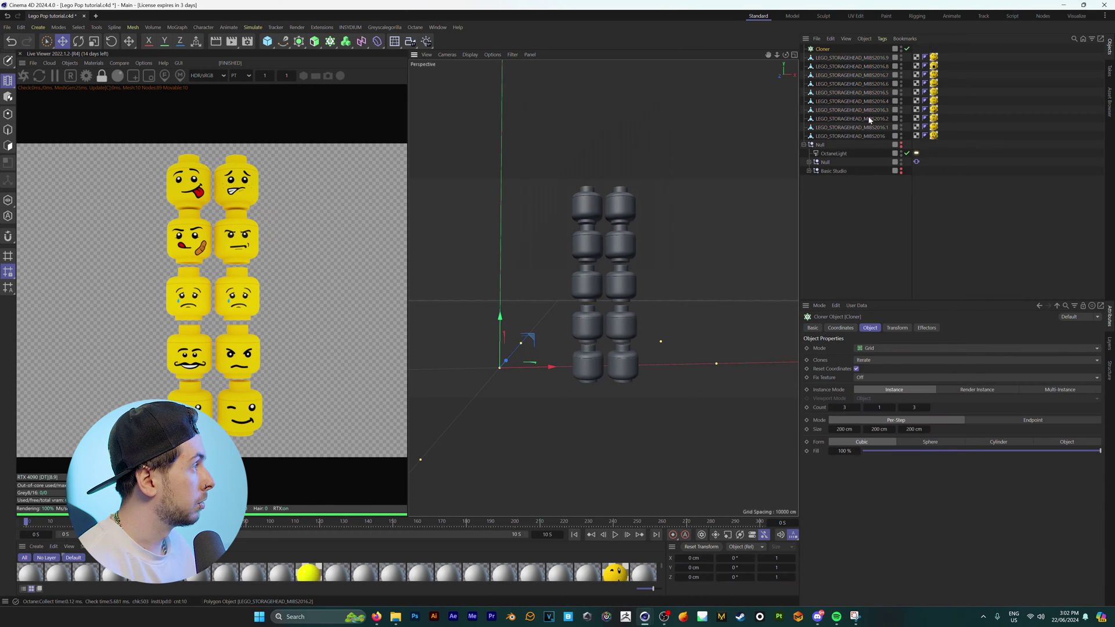
# Place all the LEGO_STORAGEHEAD objects inside the Cloner as its children
pyautogui.click(827, 59)
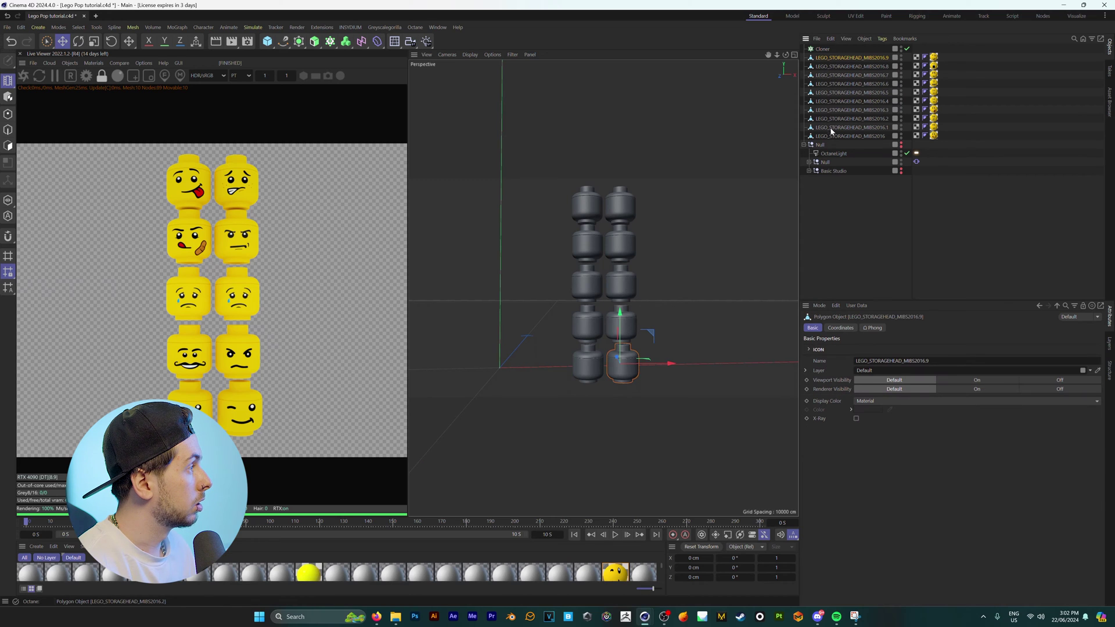
pyautogui.keyDown('shift'); pyautogui.click(832, 136); pyautogui.keyUp('shift')
pyautogui.moveTo(828, 60)
pyautogui.mouseDown()
pyautogui.moveTo(823, 49)
pyautogui.moveTo(706, 67)
pyautogui.mouseUp()
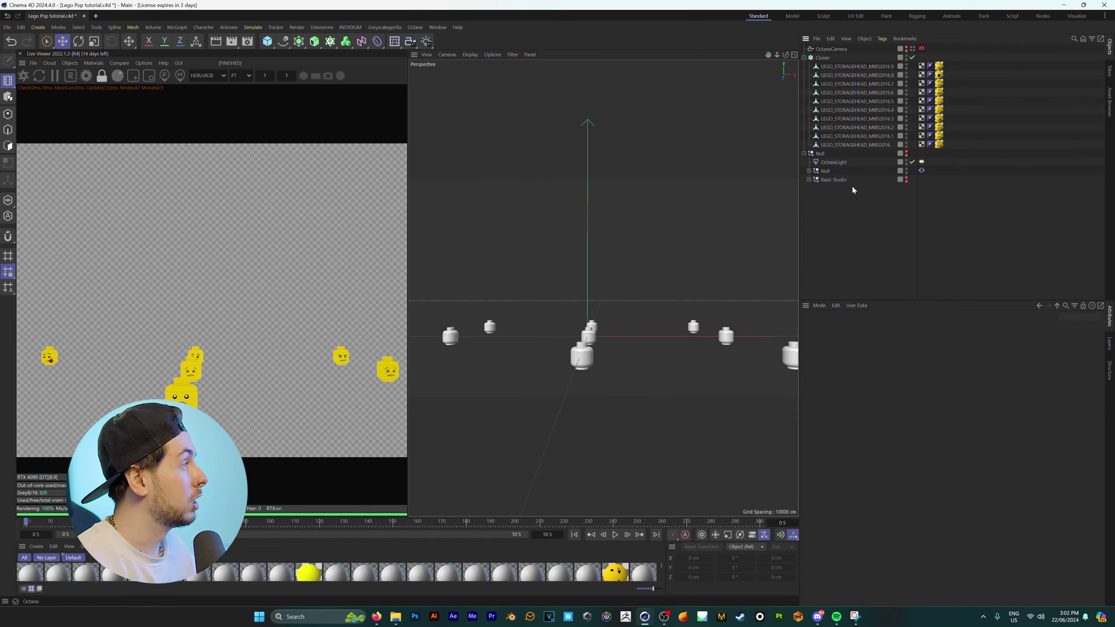
# Set the Cloner's grid spacing to 25 cm along both X and Z
pyautogui.click(816, 58)
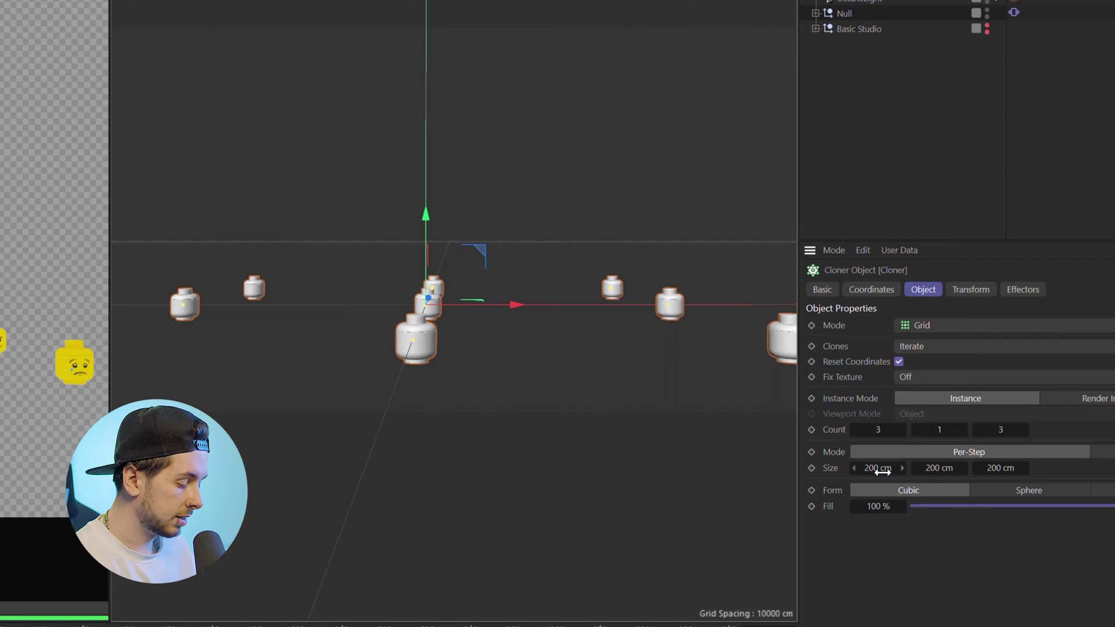
pyautogui.click(845, 430)
pyautogui.write('30')
pyautogui.press('Return')
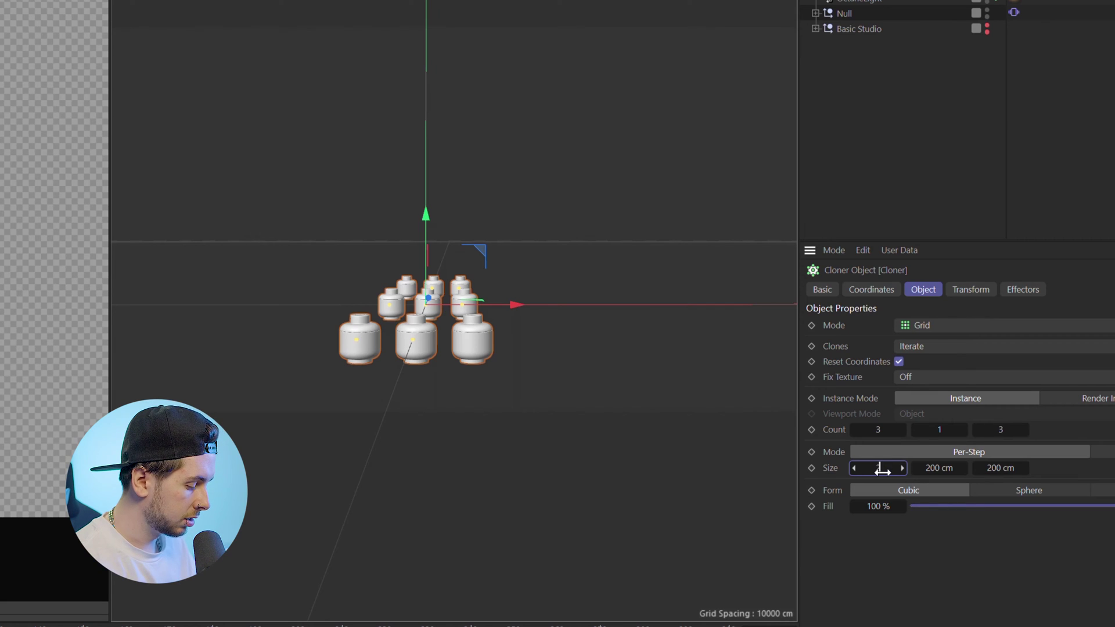
pyautogui.write('25')
pyautogui.press('Return')
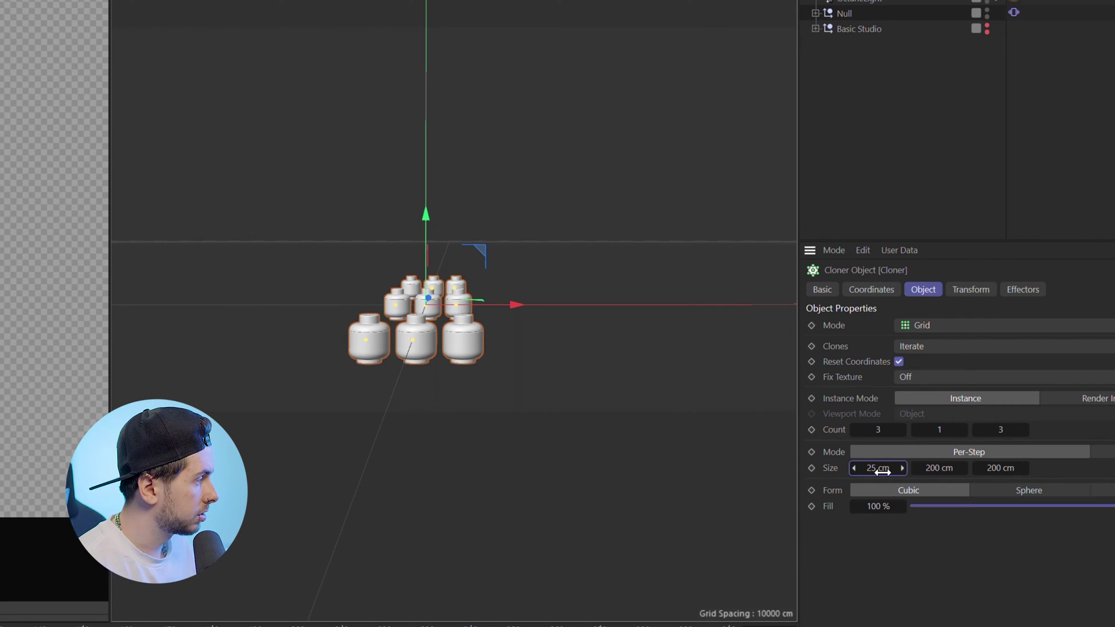
pyautogui.click(1000, 468)
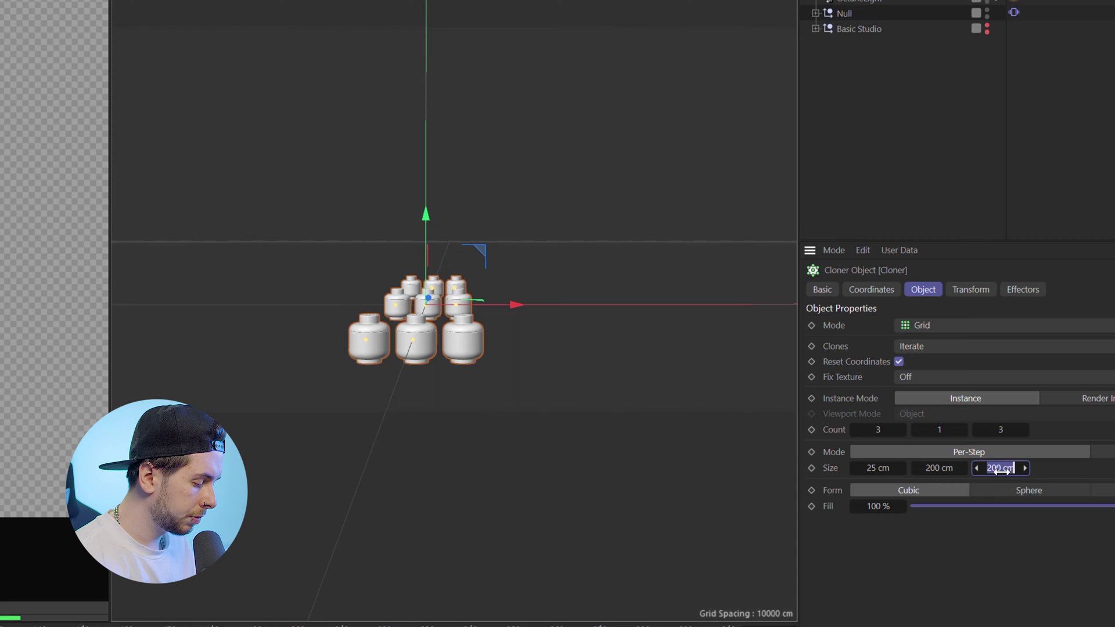
pyautogui.write('25')
pyautogui.press('Return')
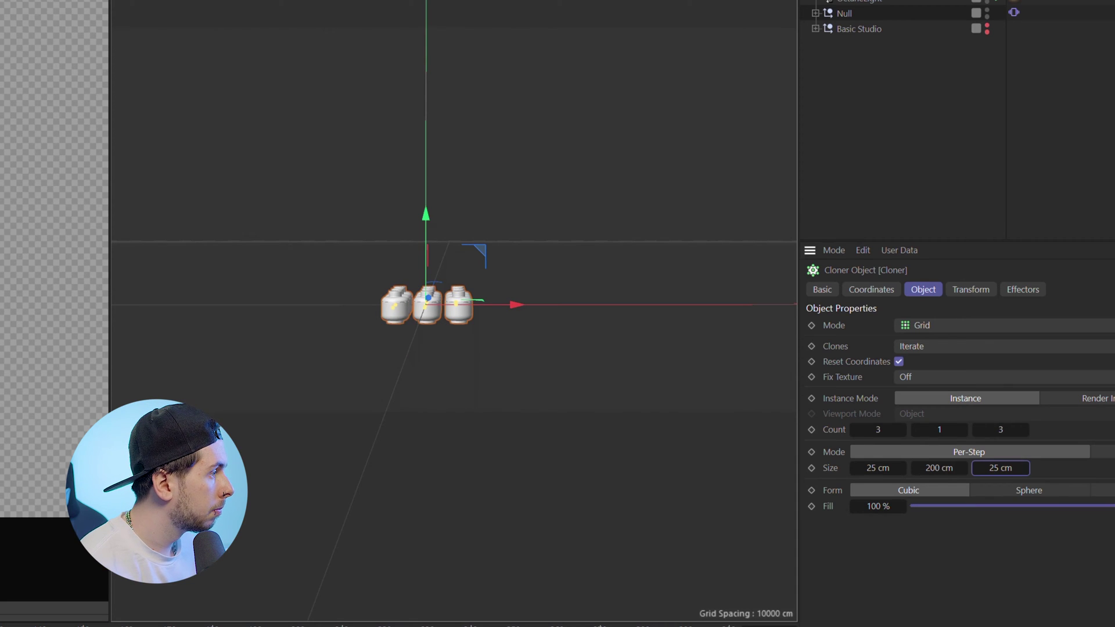
# Set the Cloner's vertical count to 2 and its vertical spacing to 27 cm, then deselect it
pyautogui.keyDown('alt'); pyautogui.moveTo(453, 218); pyautogui.dragTo(453, 218); pyautogui.keyUp('alt')
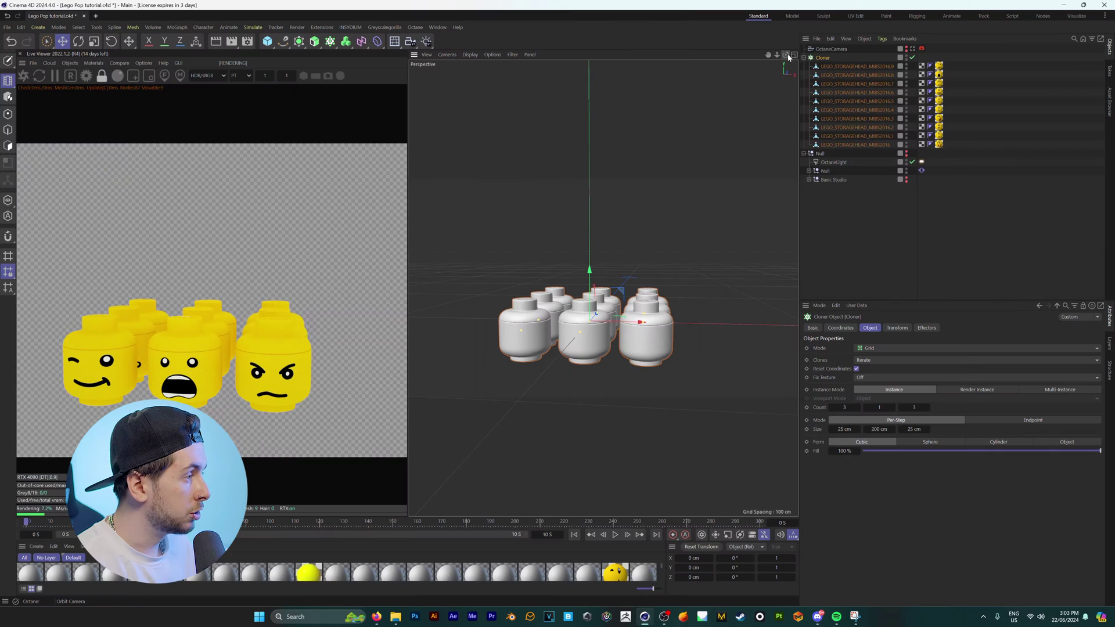
pyautogui.moveTo(786, 54); pyautogui.dragTo(714, 70)
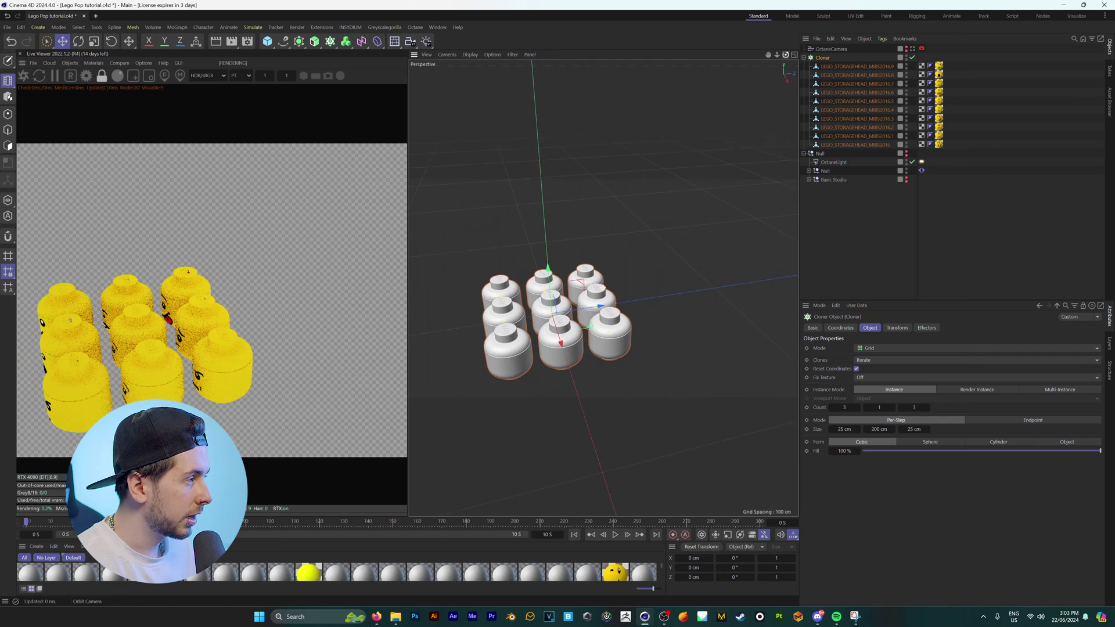
pyautogui.keyDown('alt'); pyautogui.moveTo(452, 219); pyautogui.dragTo(453, 218); pyautogui.keyUp('alt')
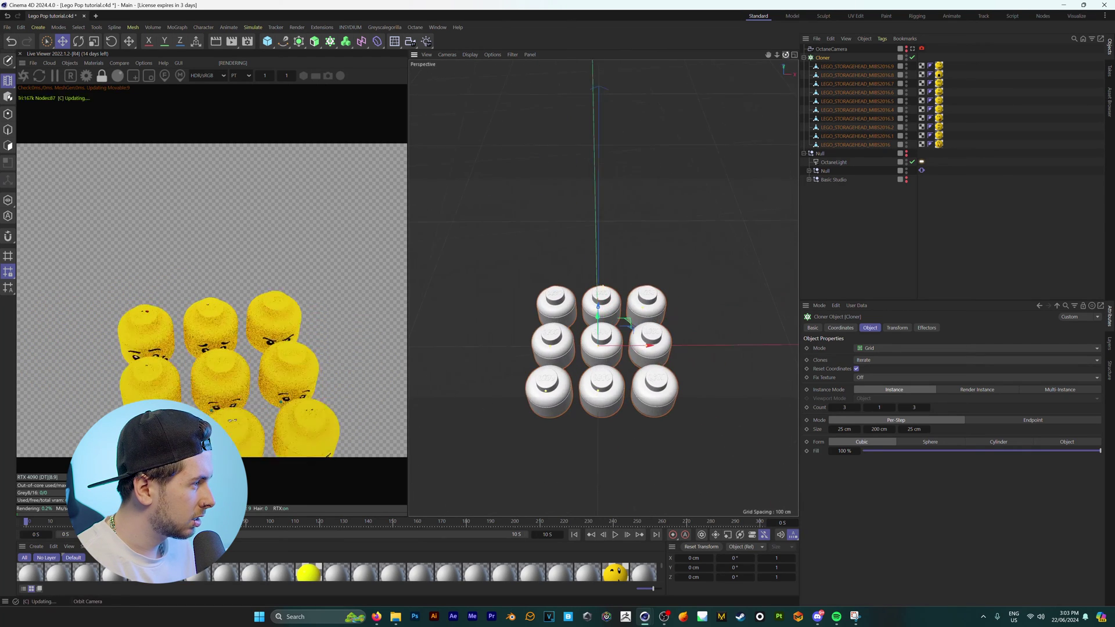
pyautogui.moveTo(786, 55); pyautogui.dragTo(786, 24)
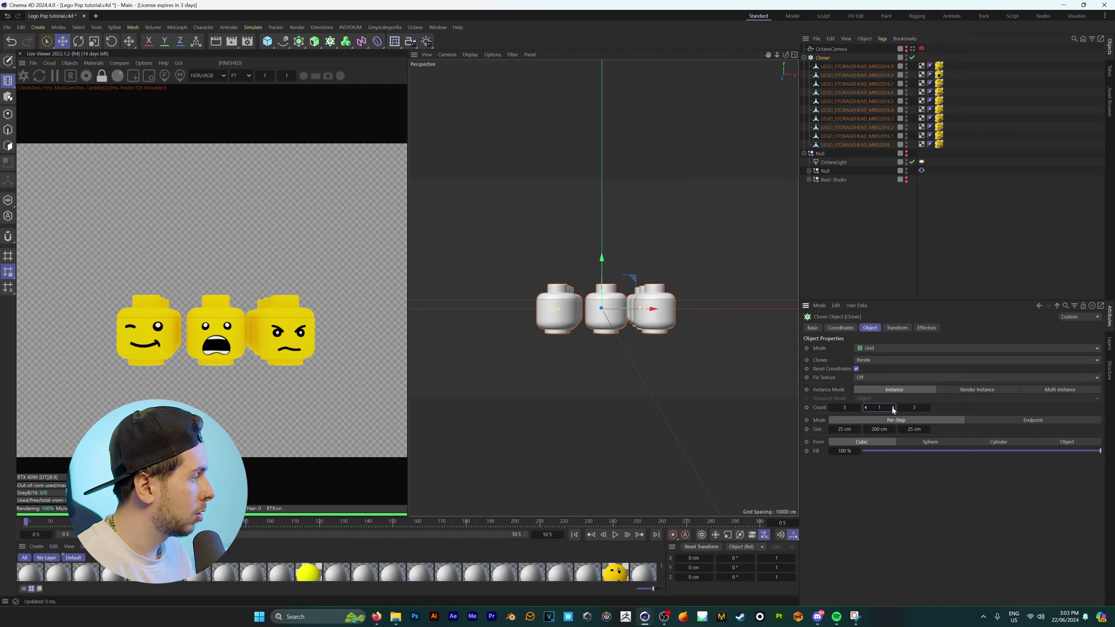
pyautogui.click(893, 408)
pyautogui.doubleClick(879, 429)
pyautogui.write('25')
pyautogui.press('Return')
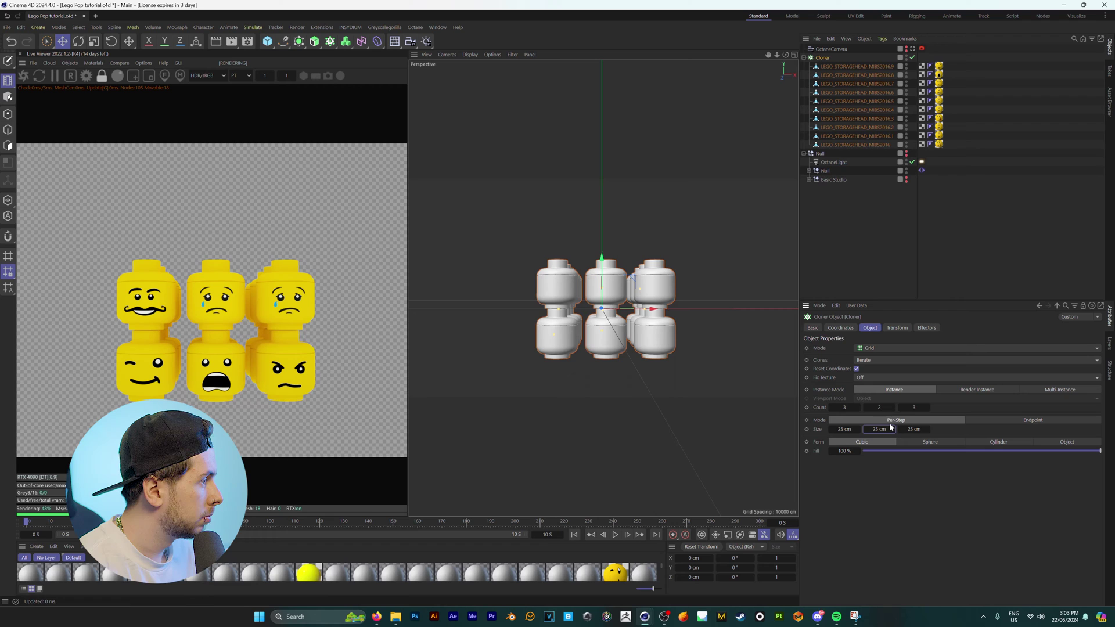
pyautogui.scroll(5, 889, 427)
pyautogui.scroll(-3, 890, 427)
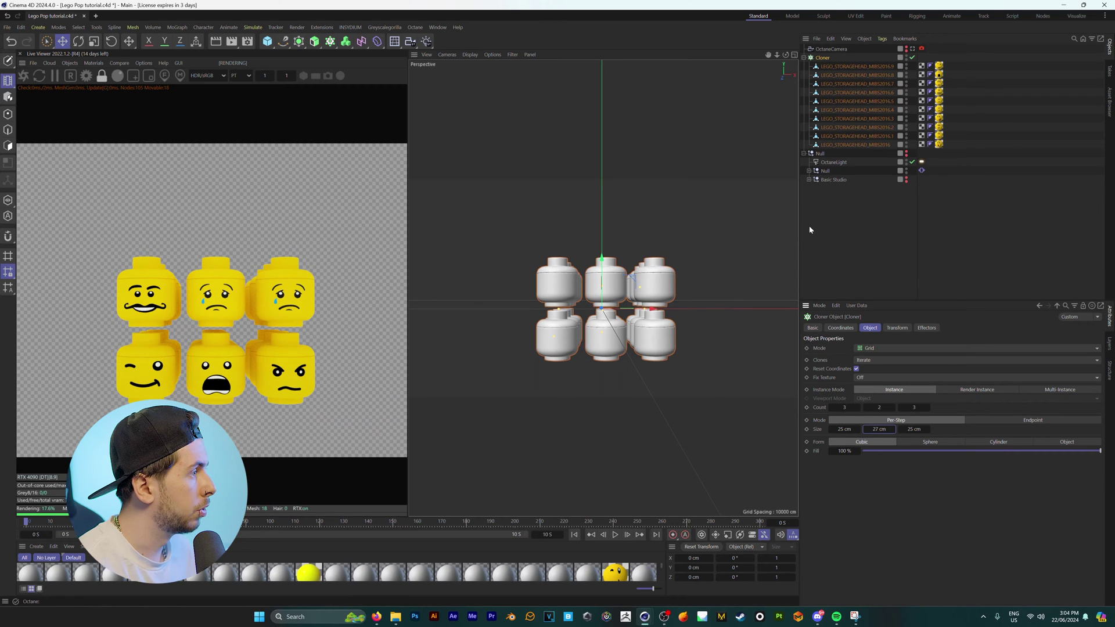
pyautogui.click(811, 197)
pyautogui.moveTo(603, 287)
pyautogui.keyDown('alt'); pyautogui.mouseDown()
pyautogui.moveTo(558, 305)
pyautogui.moveTo(546, 386)
pyautogui.moveTo(632, 352)
pyautogui.moveTo(610, 286)
pyautogui.mouseUp(); pyautogui.keyUp('alt')
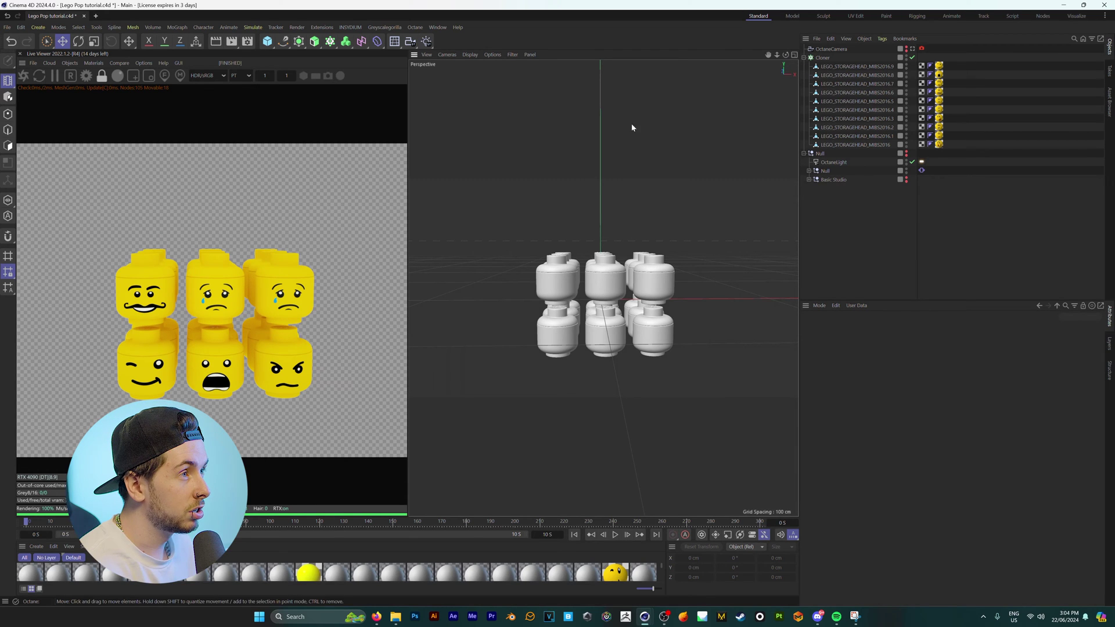
# Add a MoGraph Random effector to the scene with nothing selected
pyautogui.click(177, 28)
pyautogui.moveTo(184, 42)
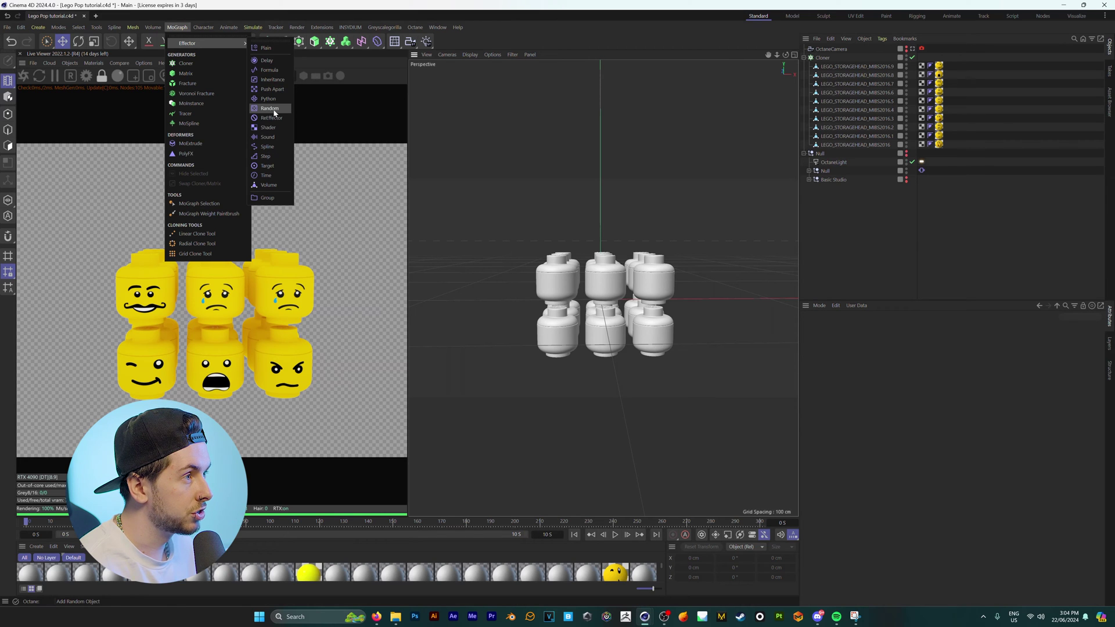
pyautogui.click(323, 8)
pyautogui.hotkey('shift', 'c')
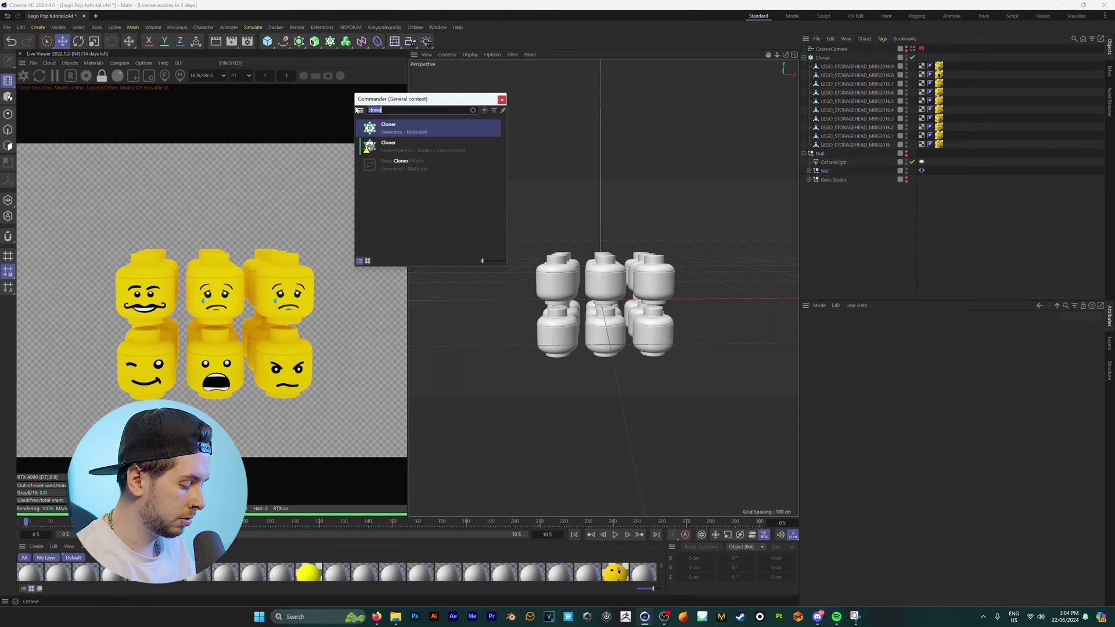
pyautogui.write('random')
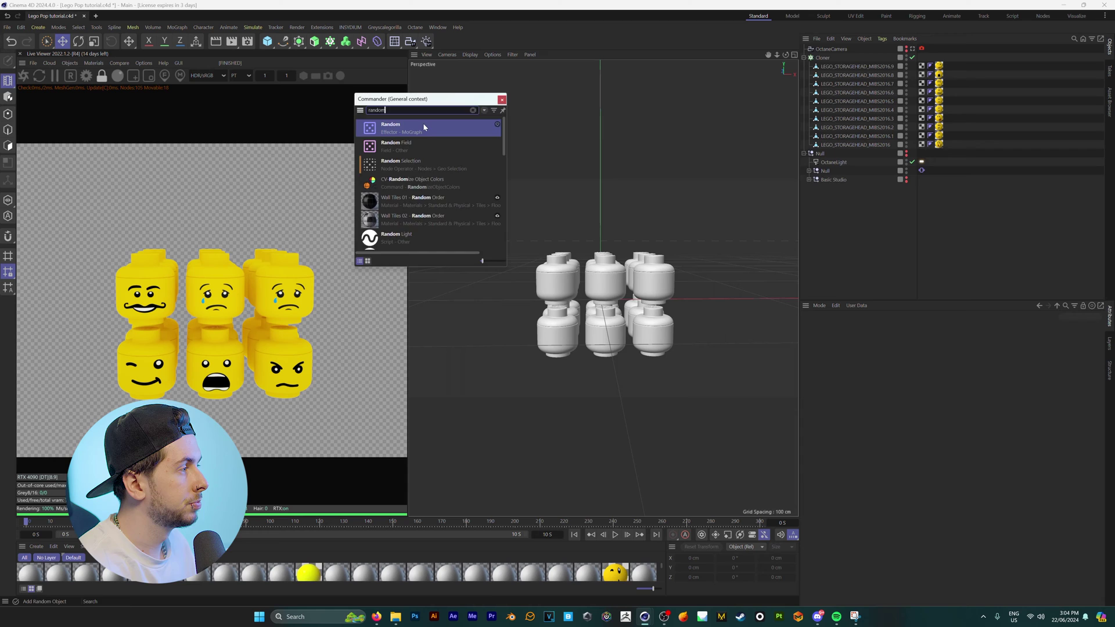
pyautogui.press('Return')
pyautogui.moveTo(785, 54)
pyautogui.mouseDown()
pyautogui.moveTo(825, 54)
pyautogui.moveTo(788, 55)
pyautogui.mouseUp()
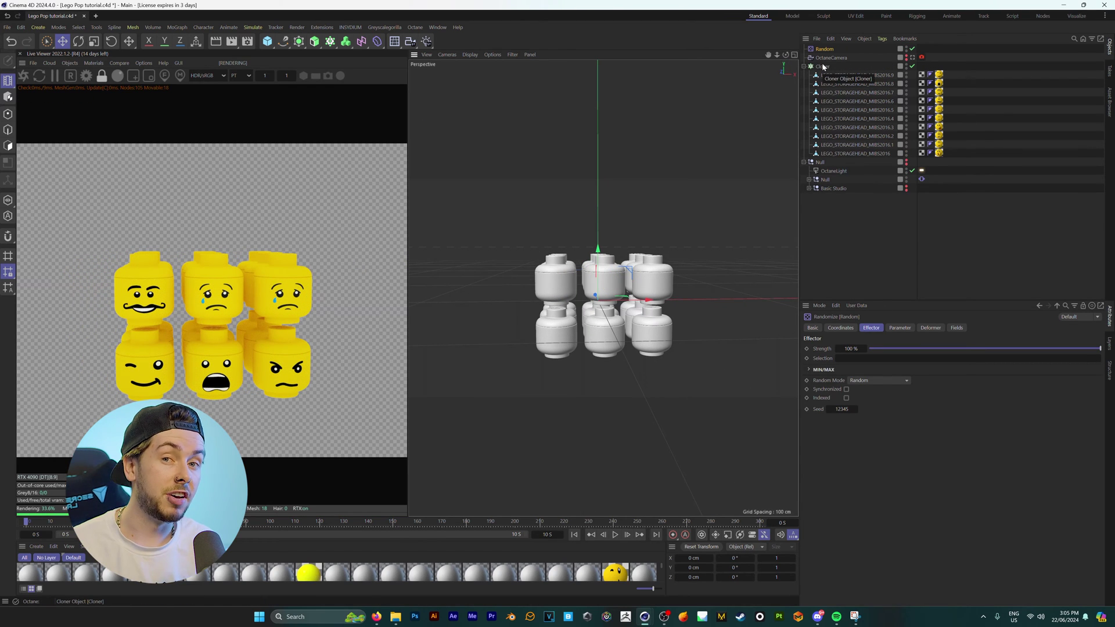
# Assign the Random effector to the Cloner's effectors
pyautogui.click(822, 67)
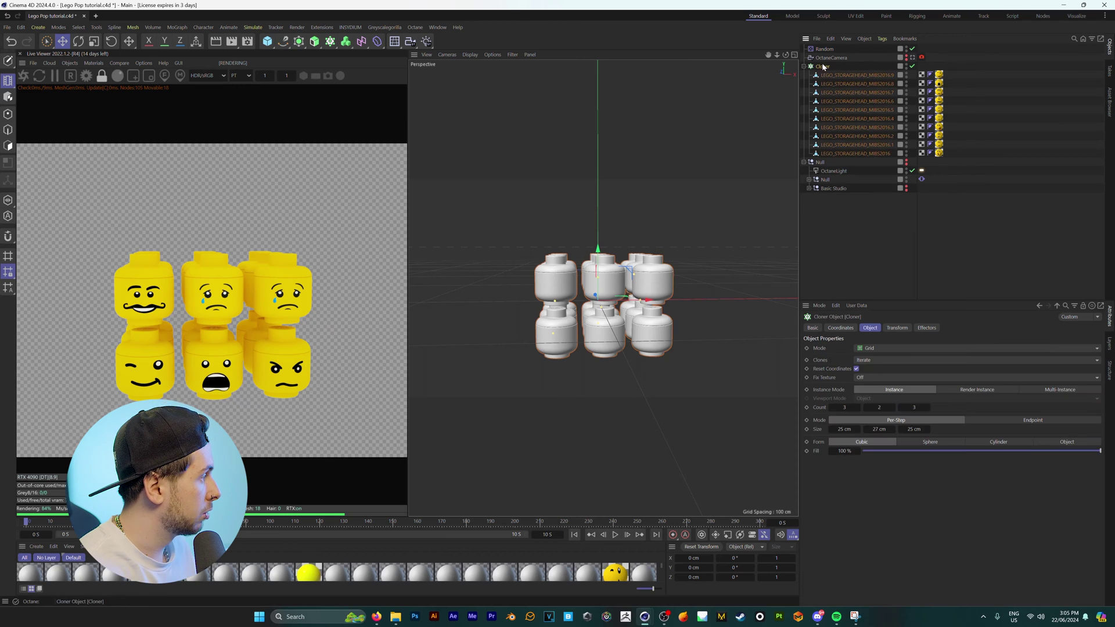
pyautogui.click(925, 329)
pyautogui.moveTo(815, 50); pyautogui.dragTo(851, 351)
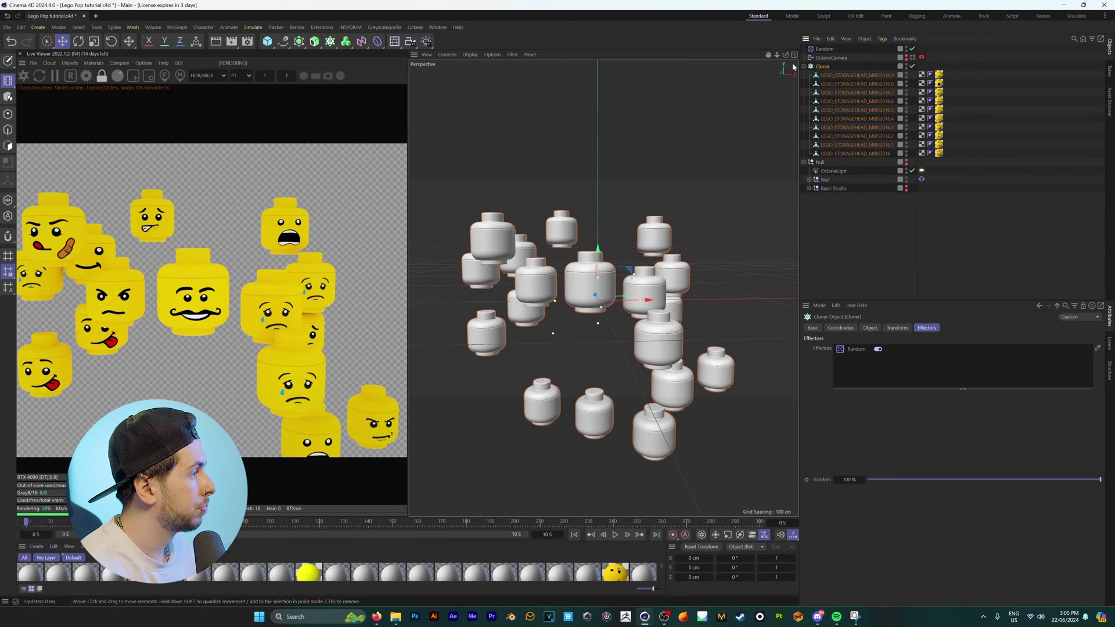
pyautogui.moveTo(604, 291)
pyautogui.keyDown('alt'); pyautogui.mouseDown()
pyautogui.moveTo(616, 290)
pyautogui.moveTo(581, 290)
pyautogui.moveTo(603, 288)
pyautogui.mouseUp(); pyautogui.keyUp('alt')
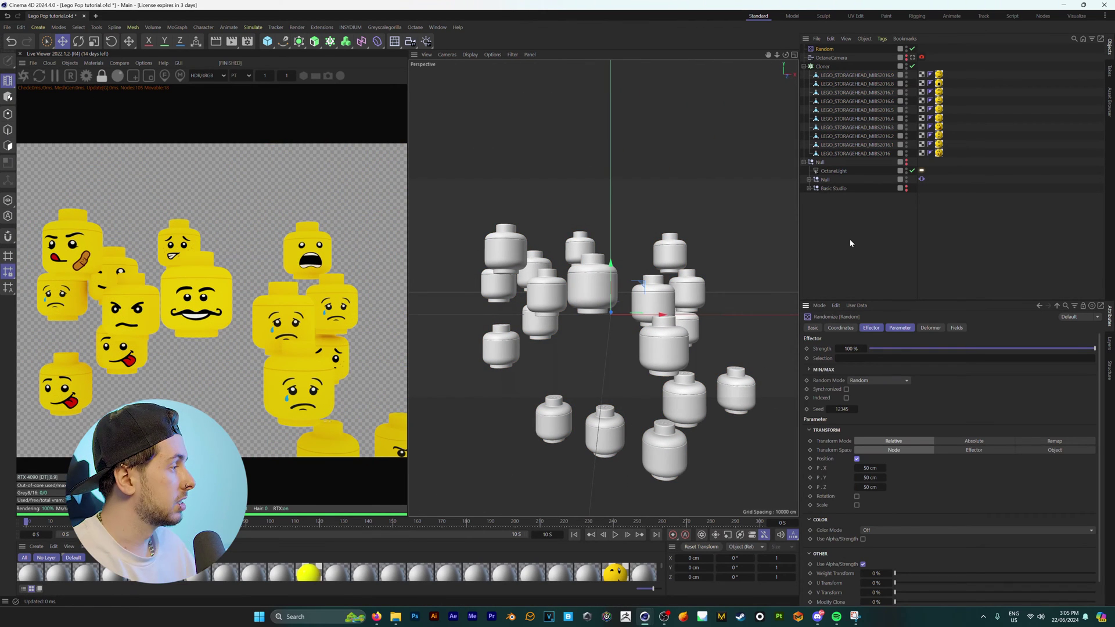
# Disable the Random effector's position and enable its rotation with H 25°, P -22° and B 27°
pyautogui.click(857, 459)
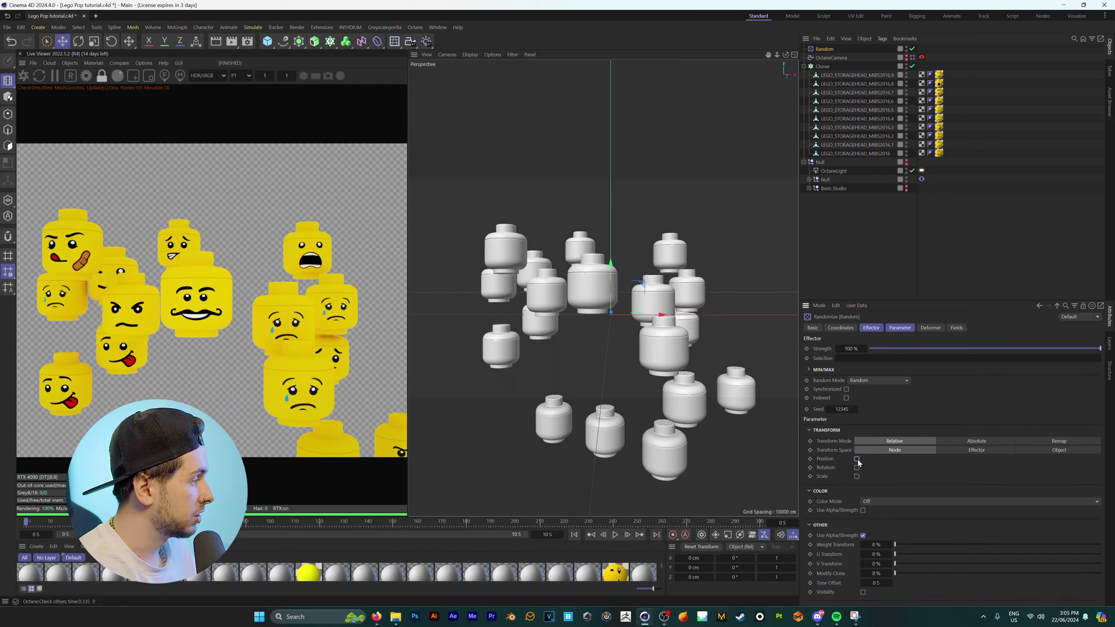
pyautogui.click(856, 468)
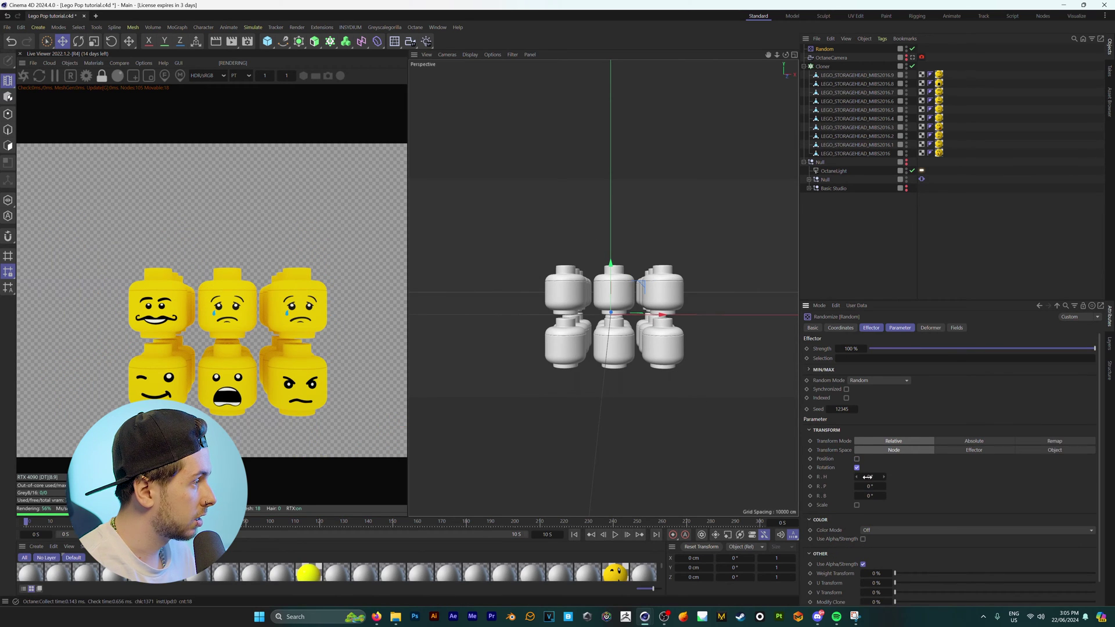
pyautogui.moveTo(867, 476); pyautogui.dragTo(961, 476)
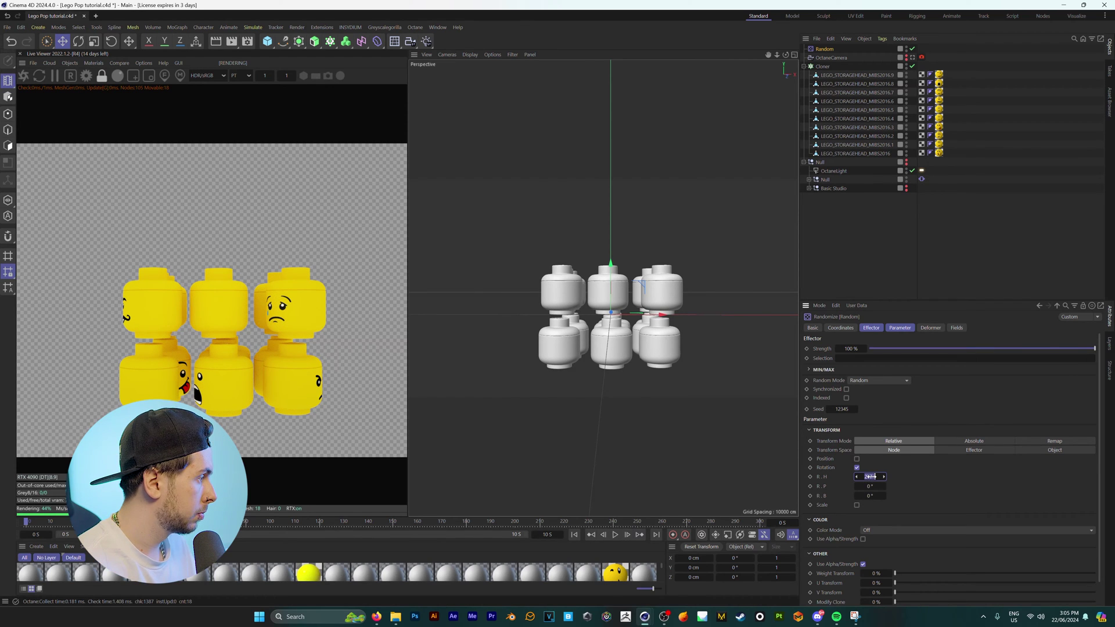
pyautogui.moveTo(869, 486)
pyautogui.mouseDown()
pyautogui.moveTo(885, 486)
pyautogui.moveTo(862, 486)
pyautogui.moveTo(871, 497)
pyautogui.mouseUp()
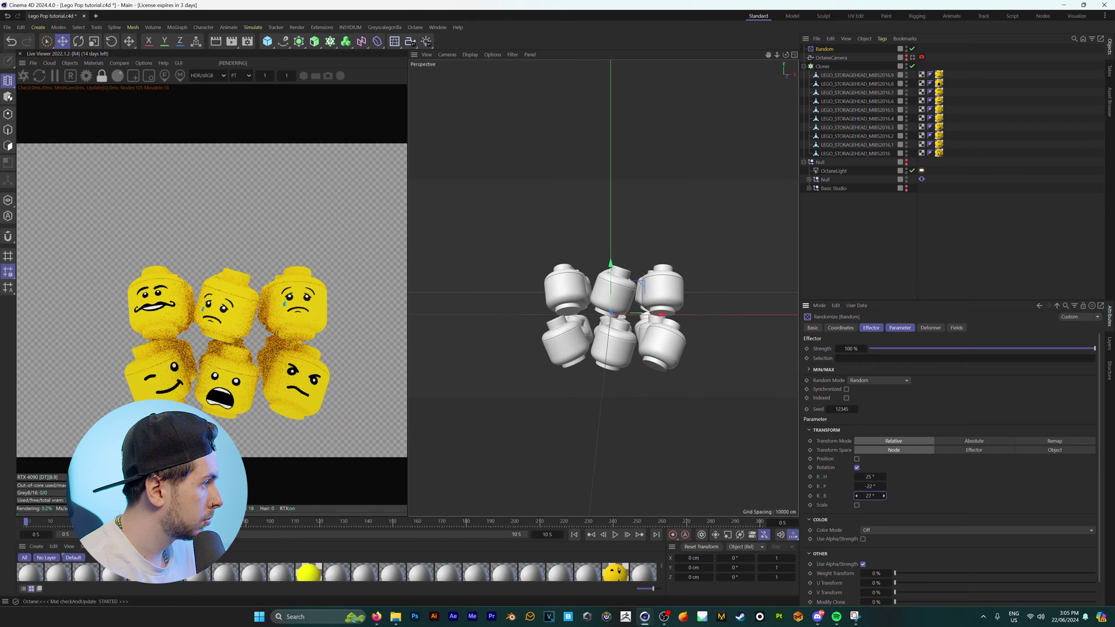
pyautogui.keyDown('alt'); pyautogui.moveTo(603, 287); pyautogui.dragTo(566, 302); pyautogui.keyUp('alt')
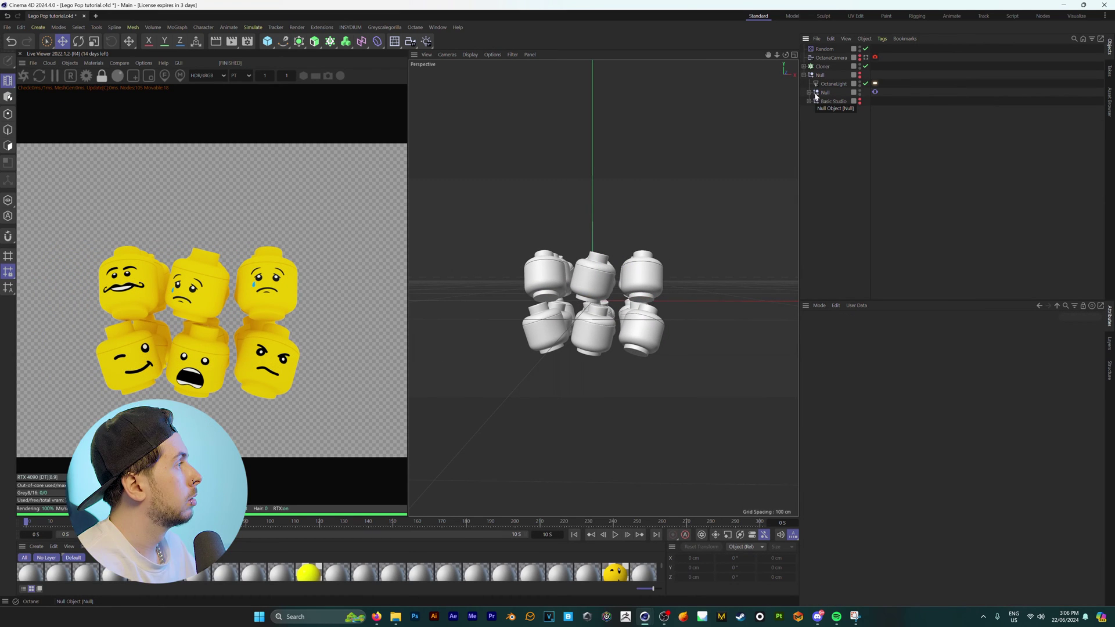
# Add a Bullet Rigid Body tag to the Cloner and play the simulation
pyautogui.click(822, 67)
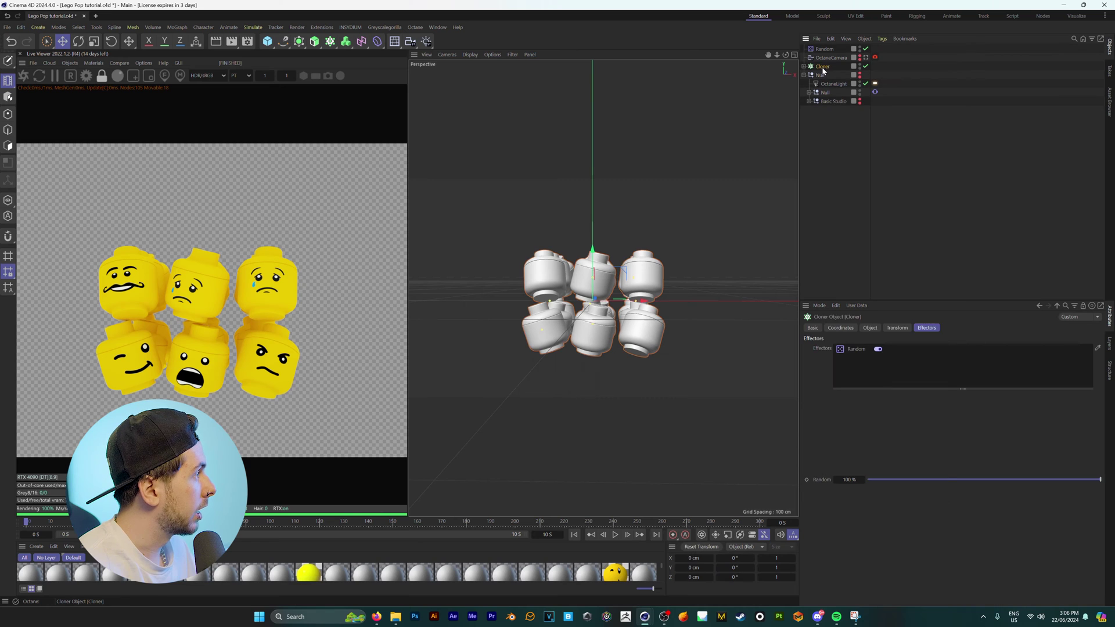
pyautogui.rightClick(823, 68)
pyautogui.moveTo(854, 97)
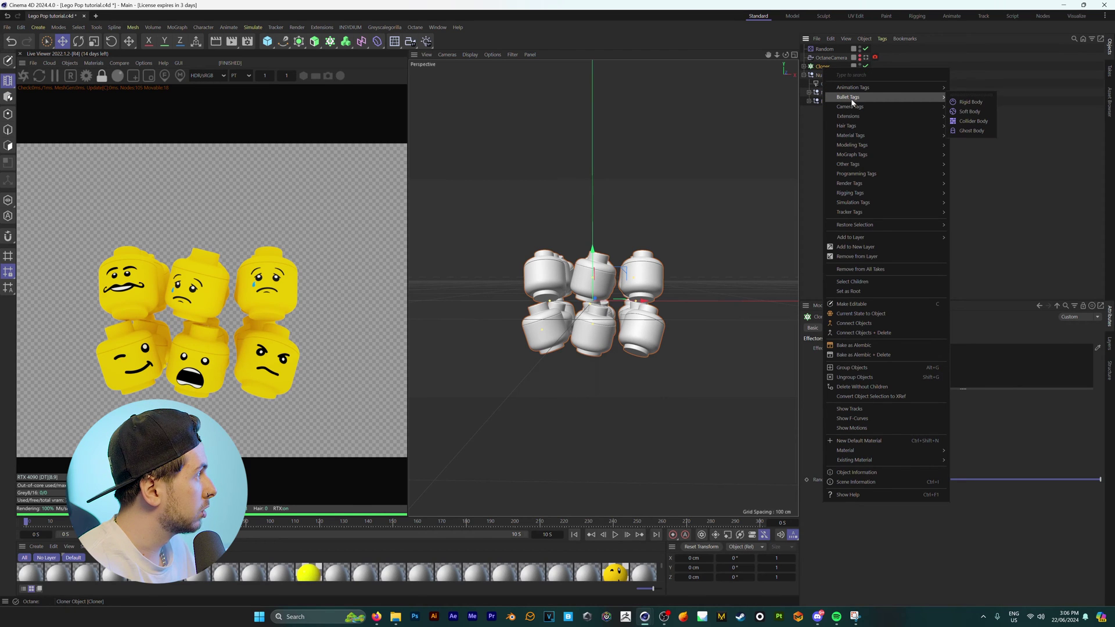
pyautogui.click(980, 104)
pyautogui.click(660, 503)
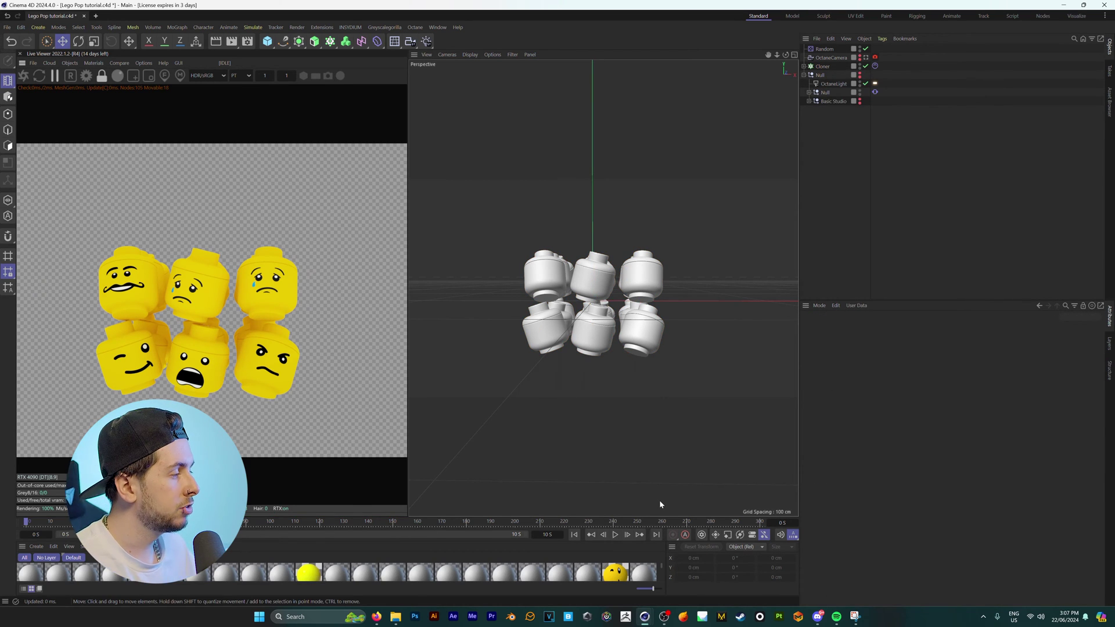
pyautogui.press('F8')
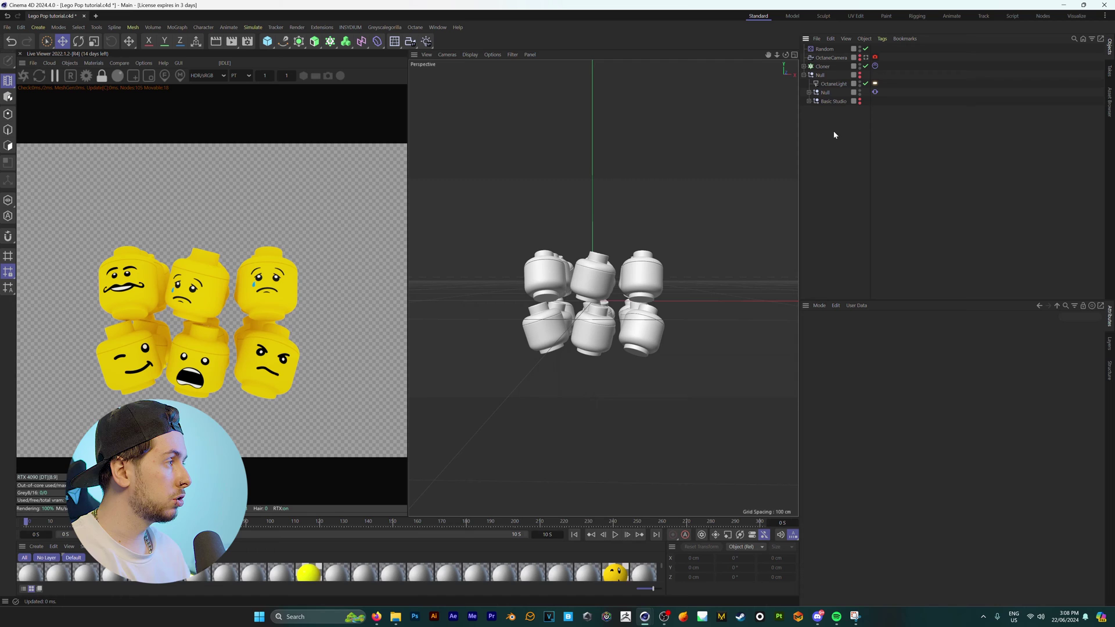
# Set the gravity to 0 cm in the project's Simulation scene settings and play the result
pyautogui.hotkey('ctrl', 'd')
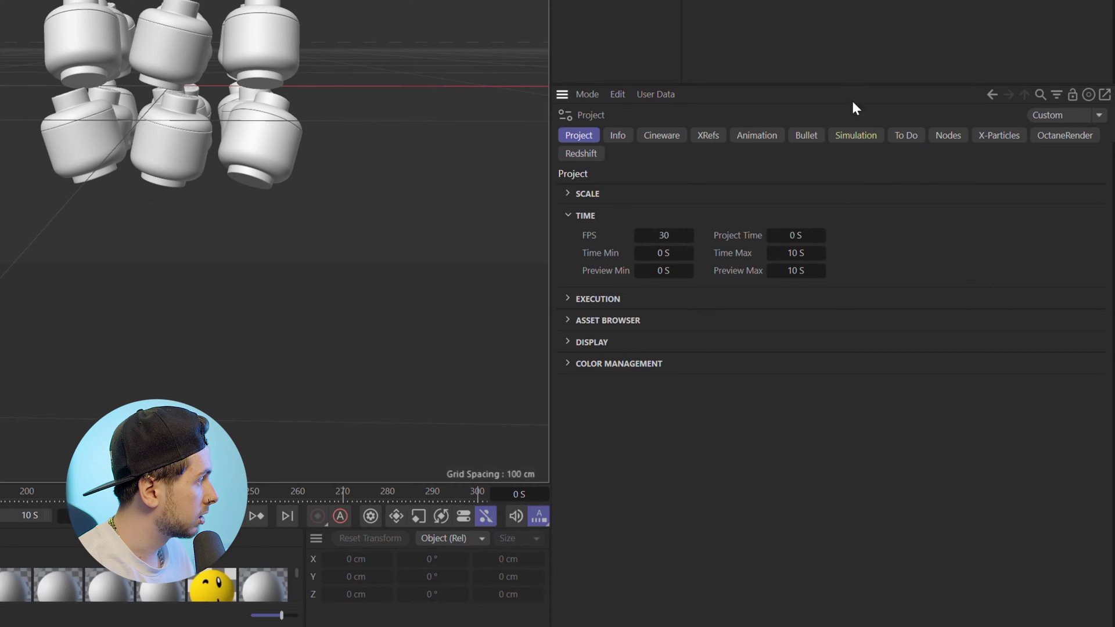
pyautogui.click(852, 134)
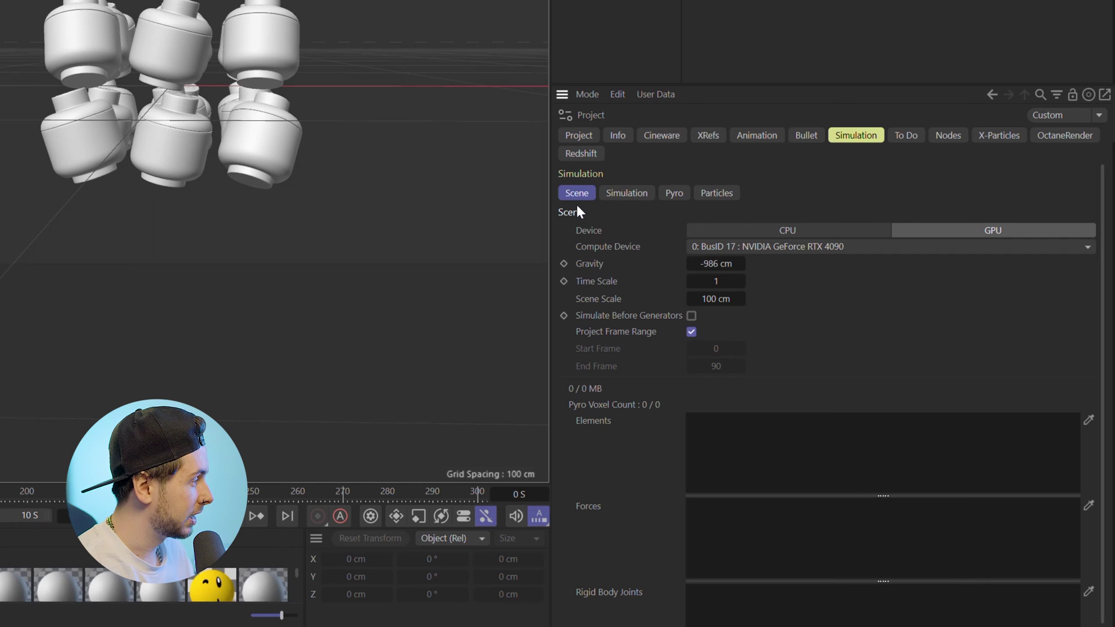
pyautogui.click(722, 268)
pyautogui.write('0')
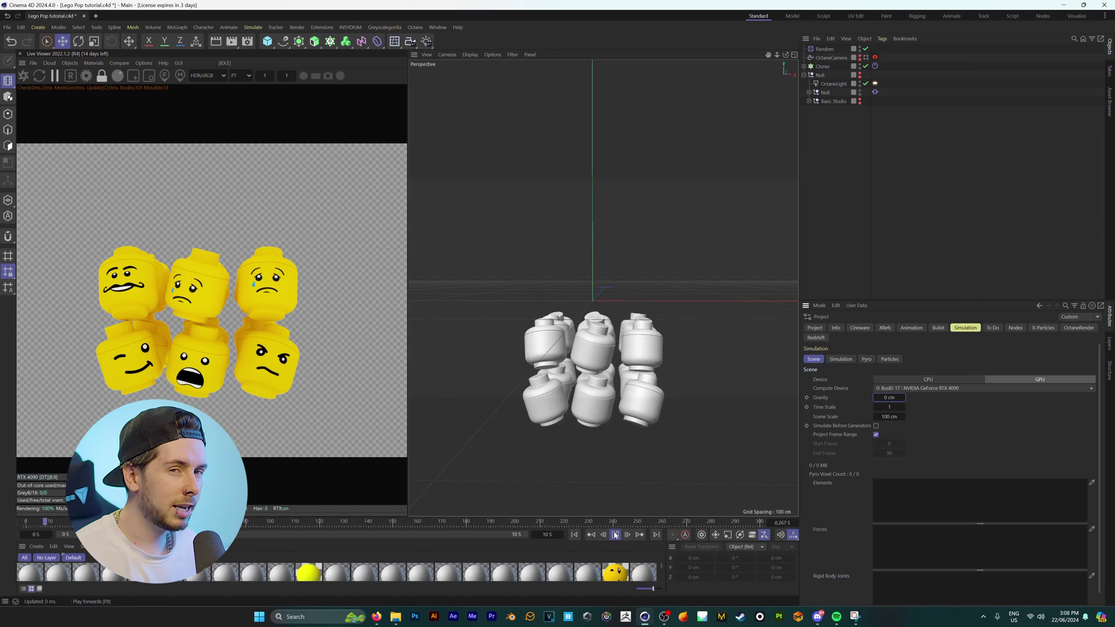
pyautogui.click(210, 516)
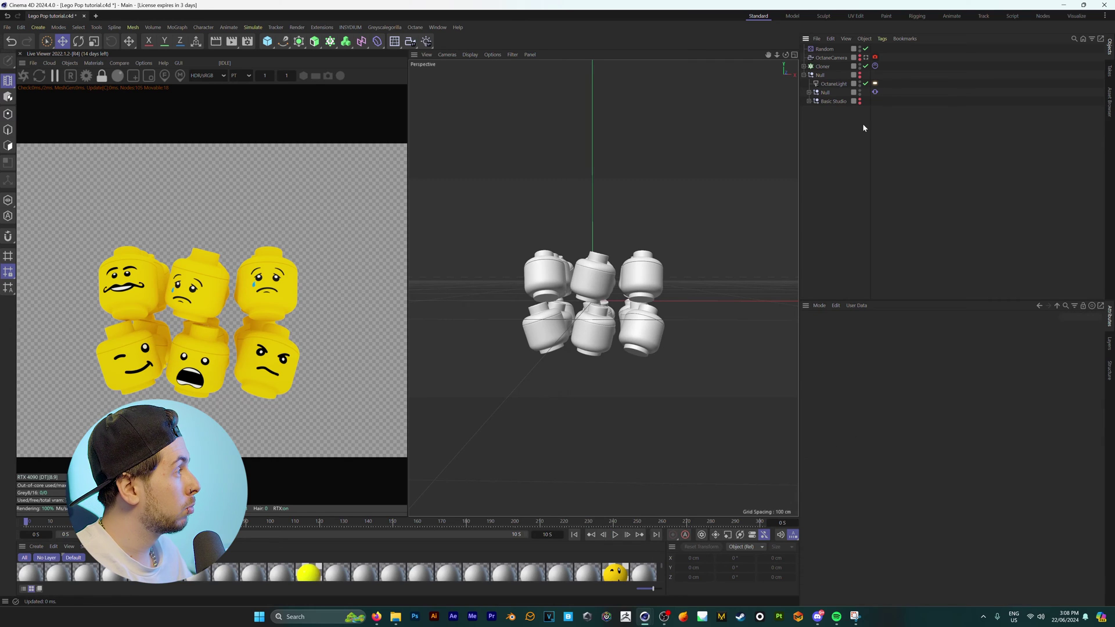
# Set Follow Position and Follow Rotation to 10 in the Cloner's dynamics body tag and play the simulation
pyautogui.click(875, 66)
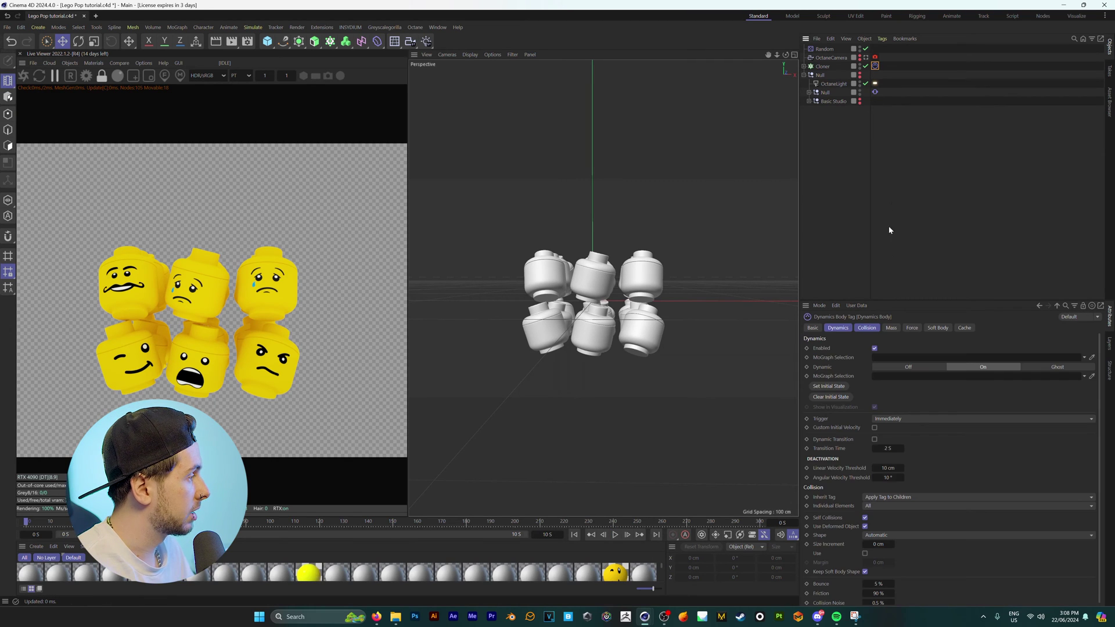
pyautogui.click(913, 328)
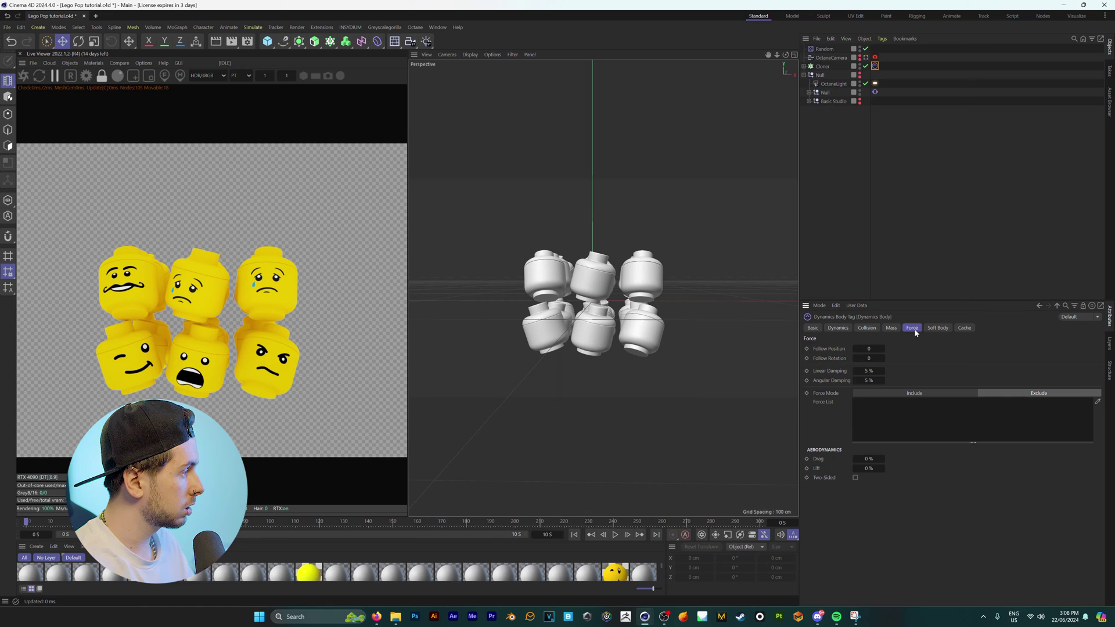
pyautogui.press('Return')
pyautogui.press('0')
pyautogui.click(868, 357)
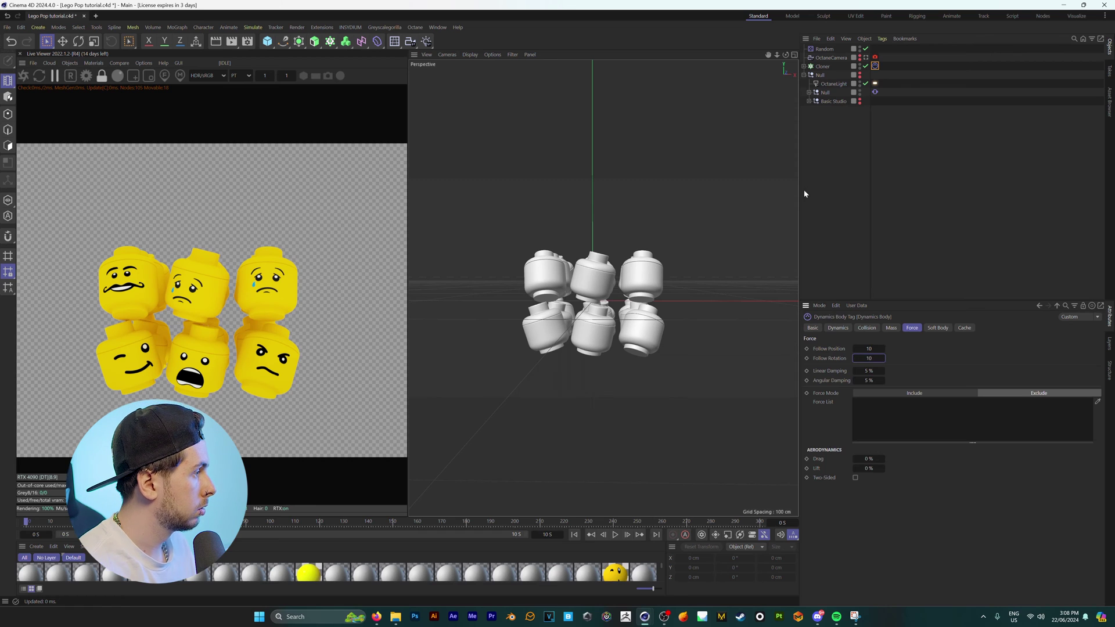
pyautogui.click(804, 191)
pyautogui.click(616, 535)
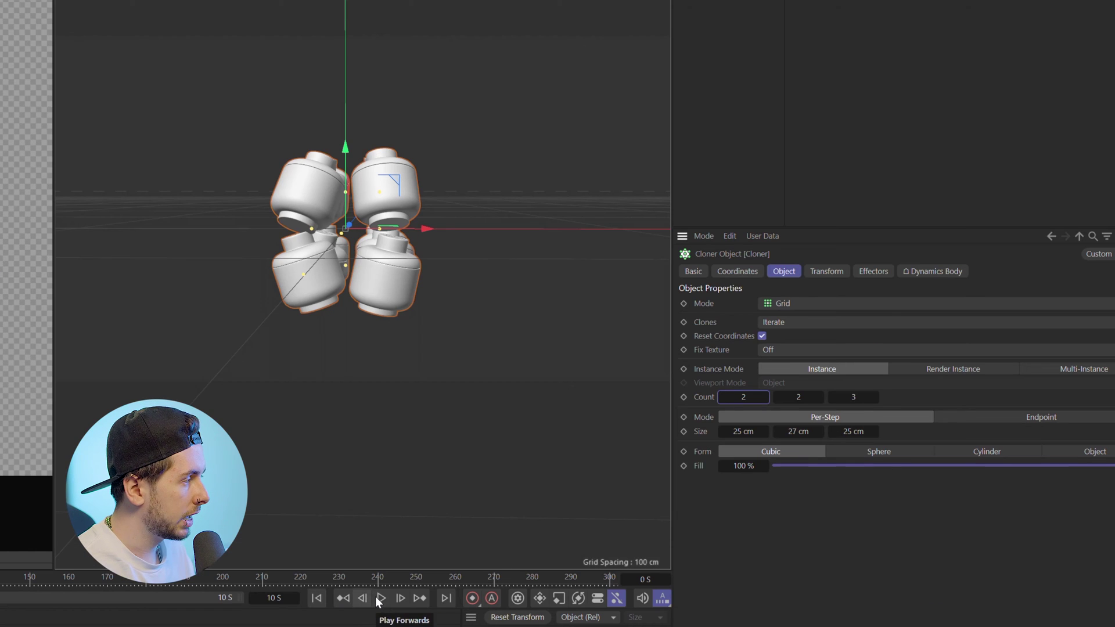
# Play the simulation while raising the Cloner's grid count in all three directions, with the first count at 6
pyautogui.click(615, 534)
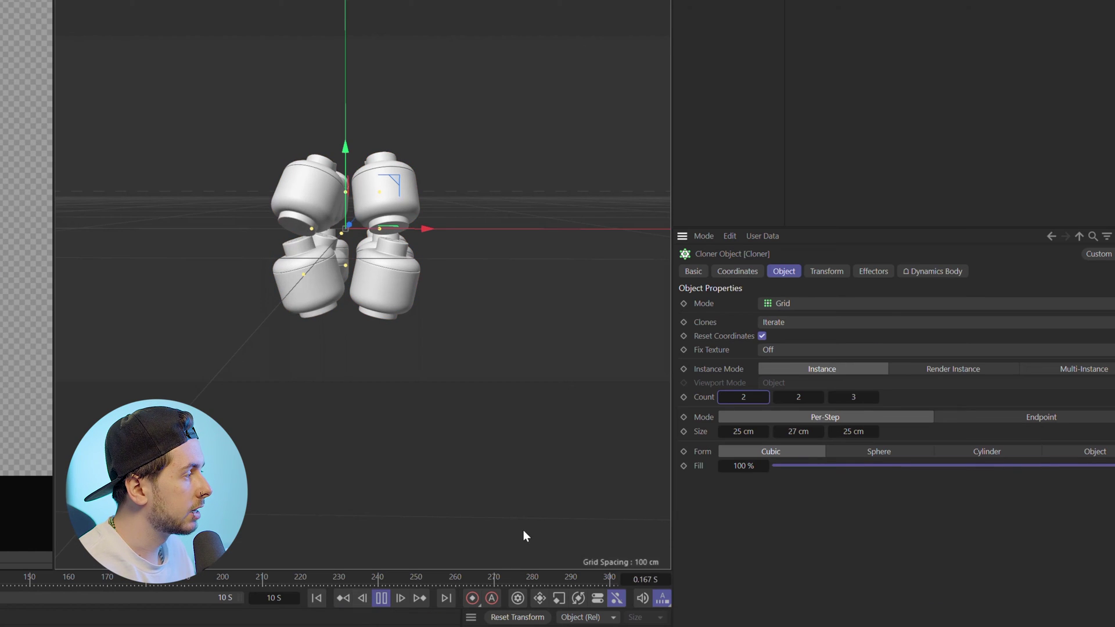
pyautogui.click(763, 398)
pyautogui.click(764, 398)
pyautogui.click(764, 397)
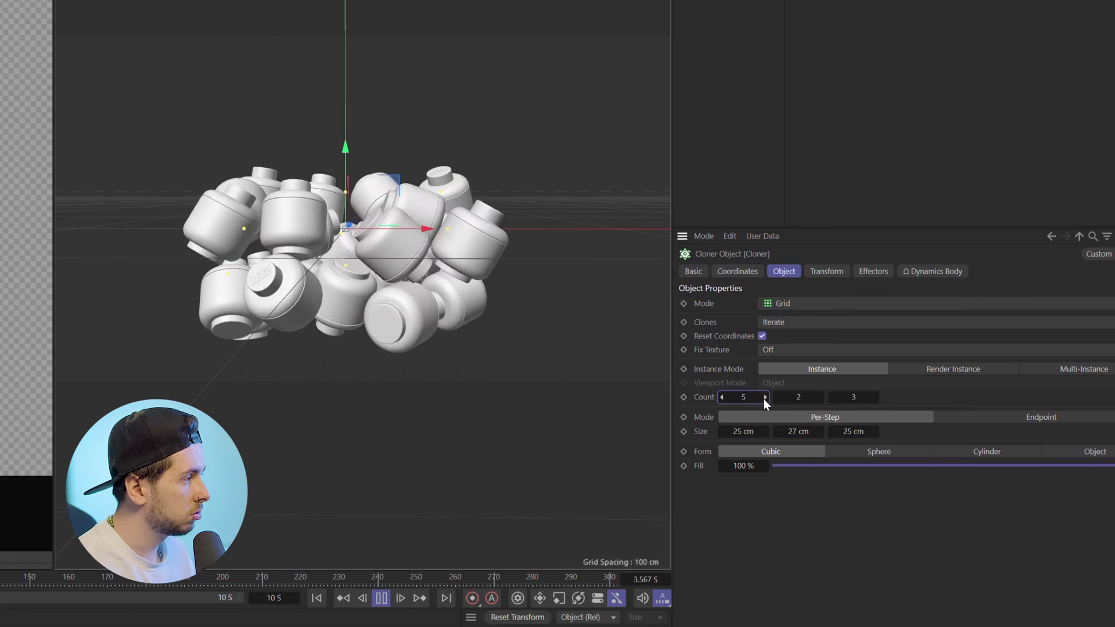
pyautogui.click(764, 397)
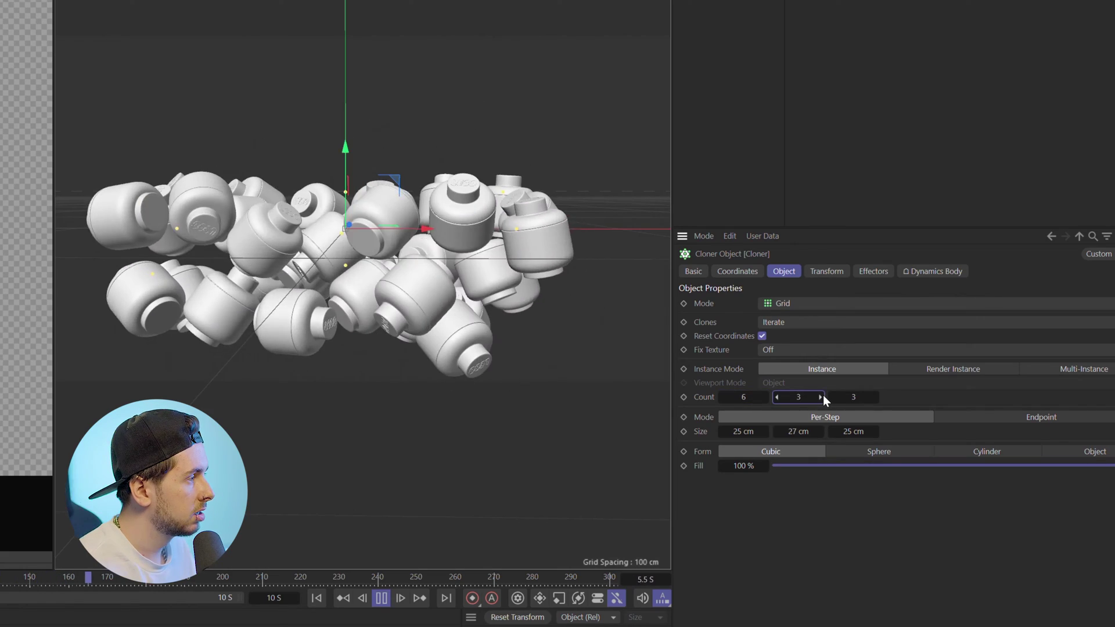
pyautogui.click(822, 397)
pyautogui.click(822, 397)
pyautogui.click(876, 397)
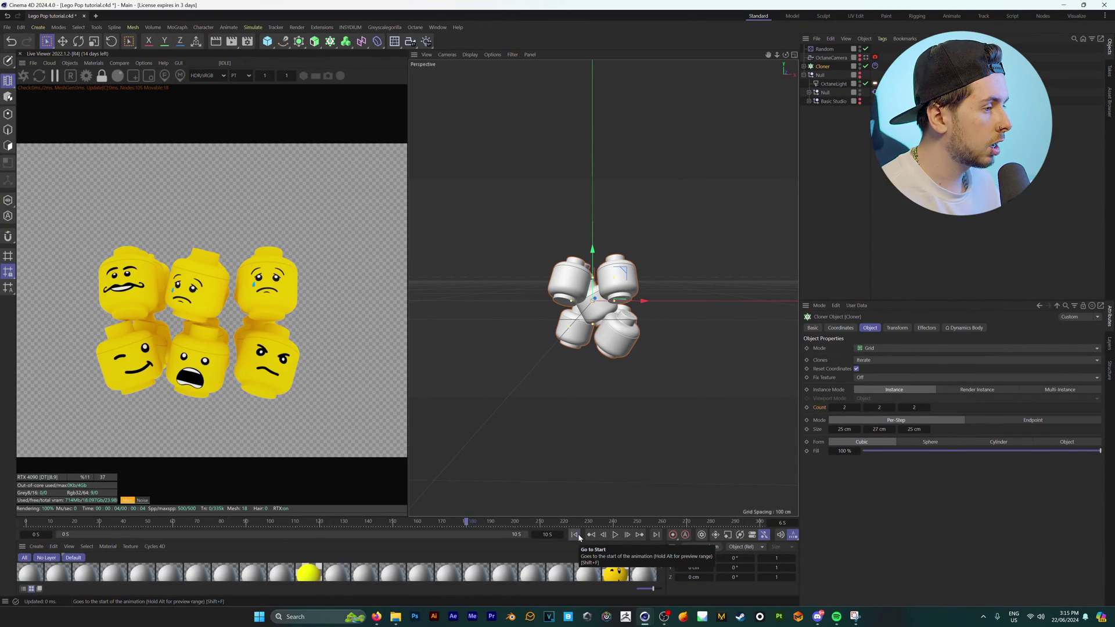
# Set the Cloner's count to 1, 1, 1 at the start of the timeline and keyframe it
pyautogui.click(577, 535)
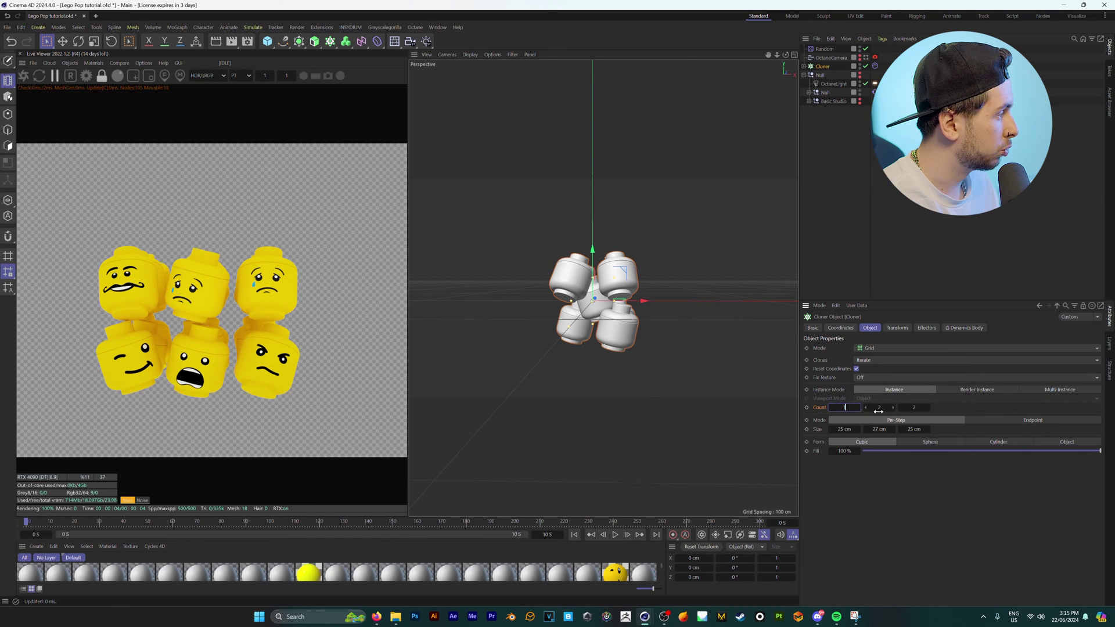
pyautogui.moveTo(878, 411); pyautogui.dragTo(910, 409)
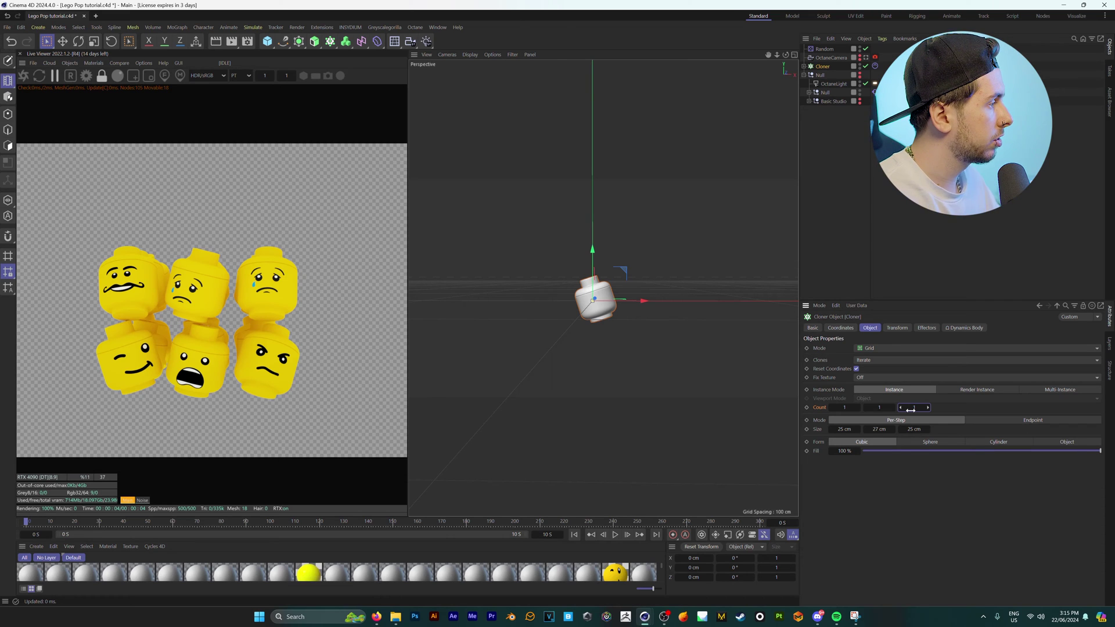
pyautogui.click(806, 408)
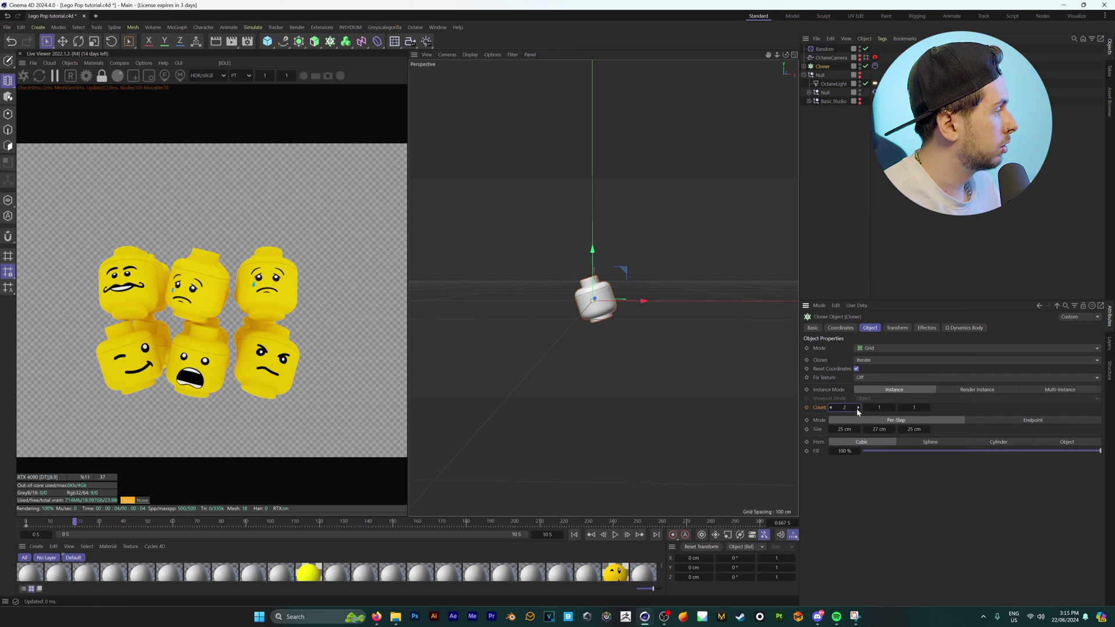
# Keyframe the Cloner's count as 2, 2, 1 at frame 20 and 2, 3, 1 at frame 40
pyautogui.click(892, 408)
pyautogui.click(806, 407)
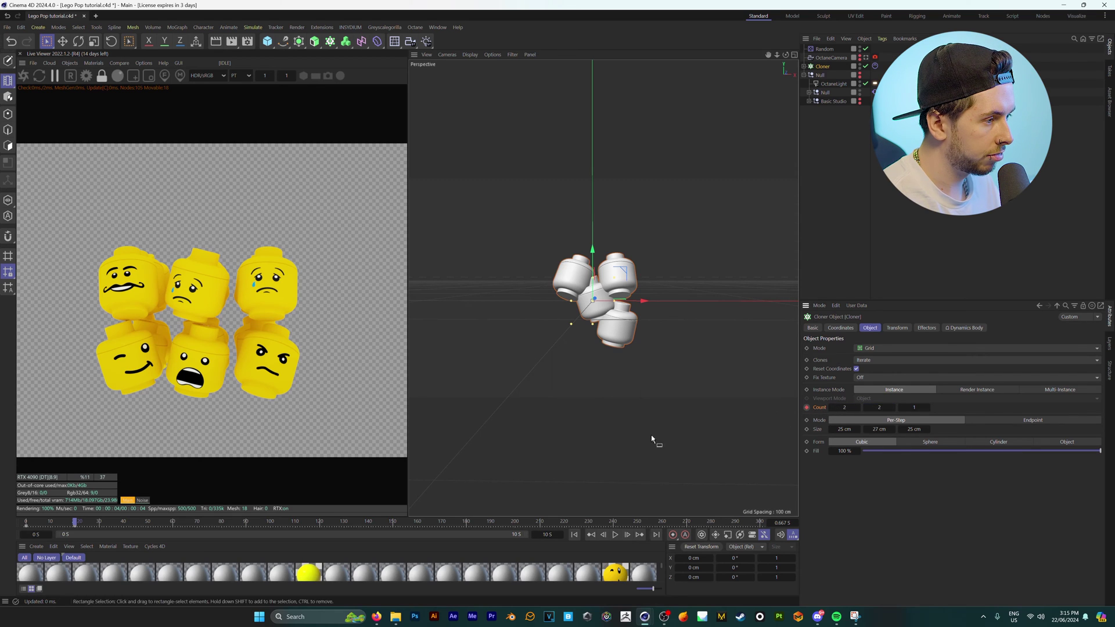
pyautogui.click(123, 523)
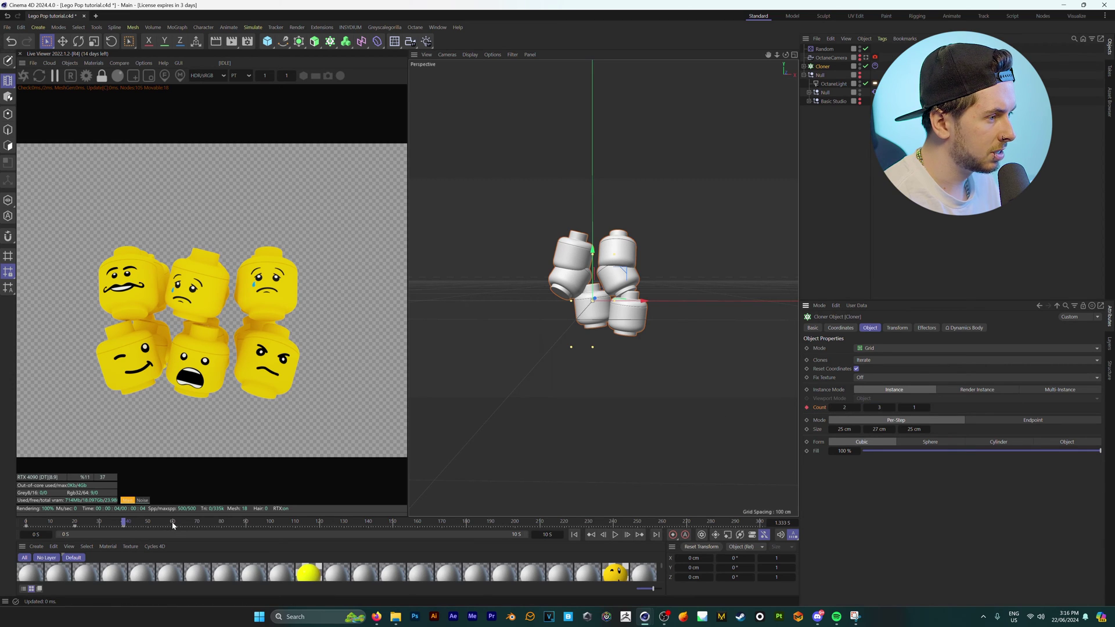
# Keyframe the Cloner's count as 2, 4, 2 at frame 60, 3, 4, 2 at frame 80 and 3, 4, 3 at frame 100
pyautogui.moveTo(892, 409); pyautogui.dragTo(914, 407)
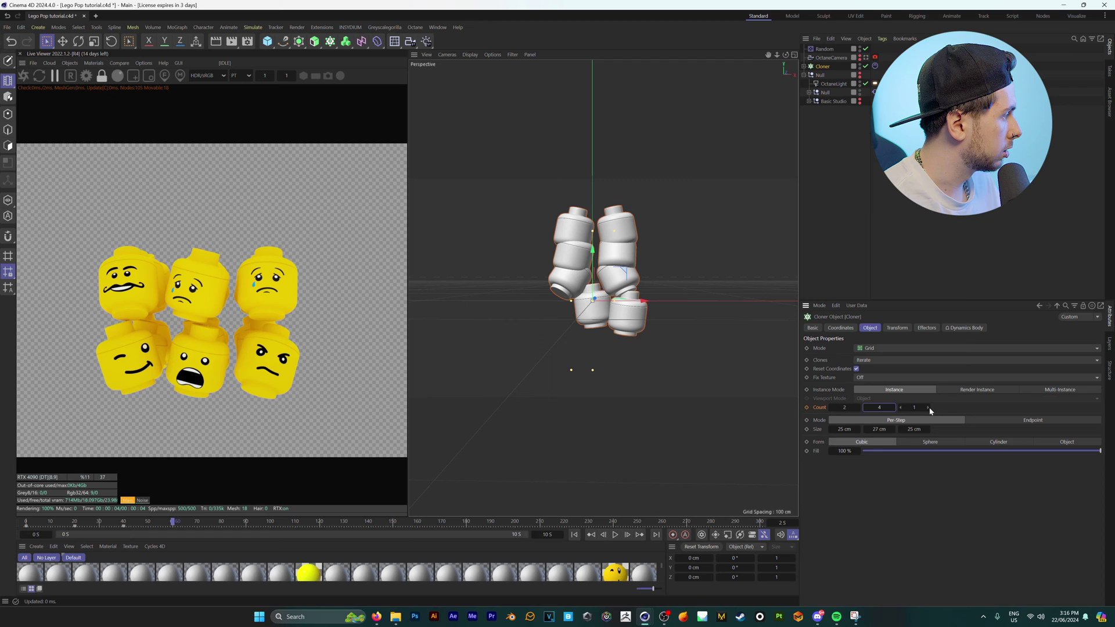
pyautogui.click(928, 408)
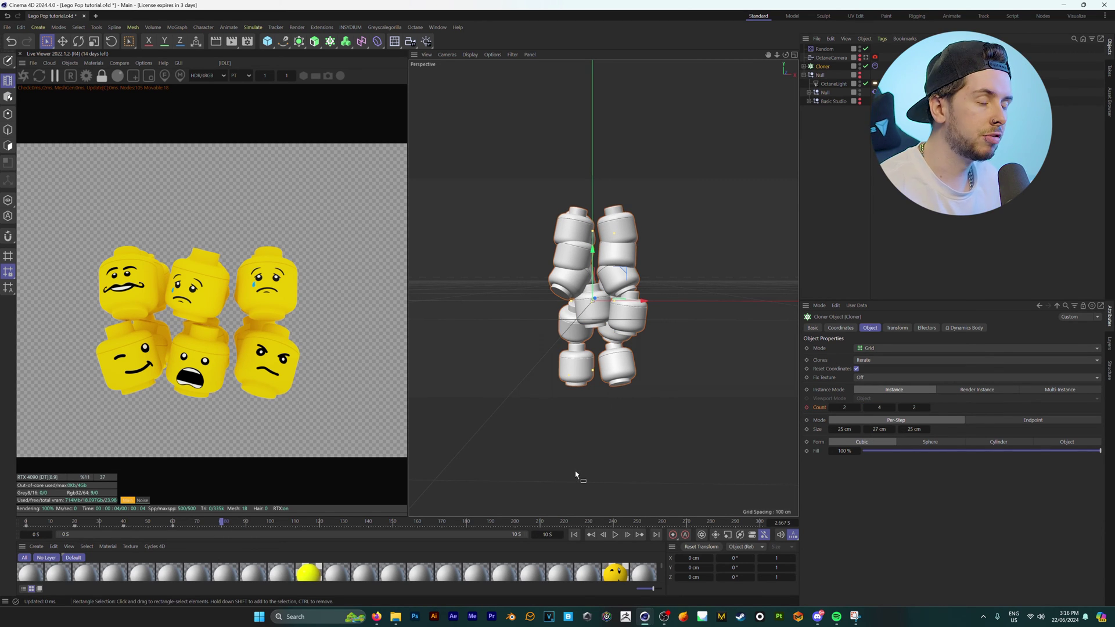
pyautogui.click(859, 409)
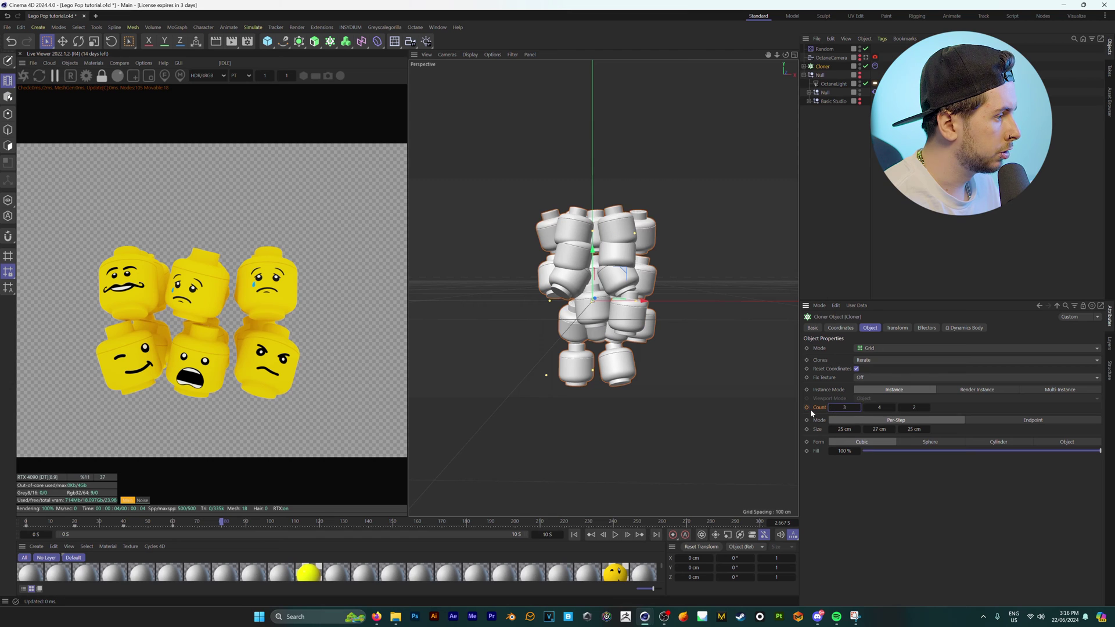
pyautogui.click(271, 525)
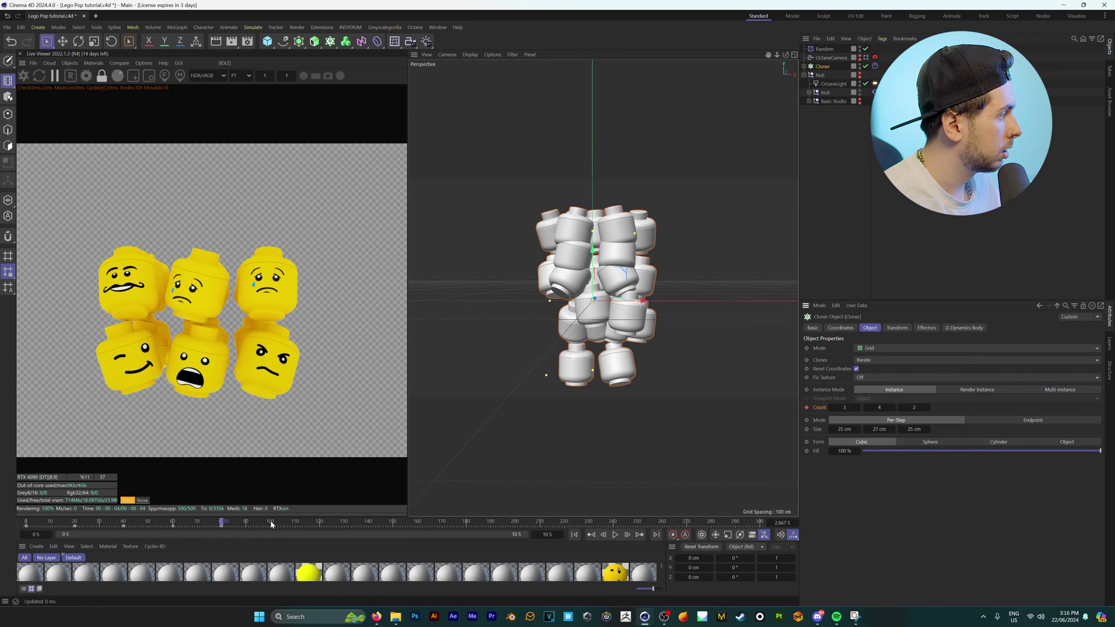
pyautogui.click(806, 407)
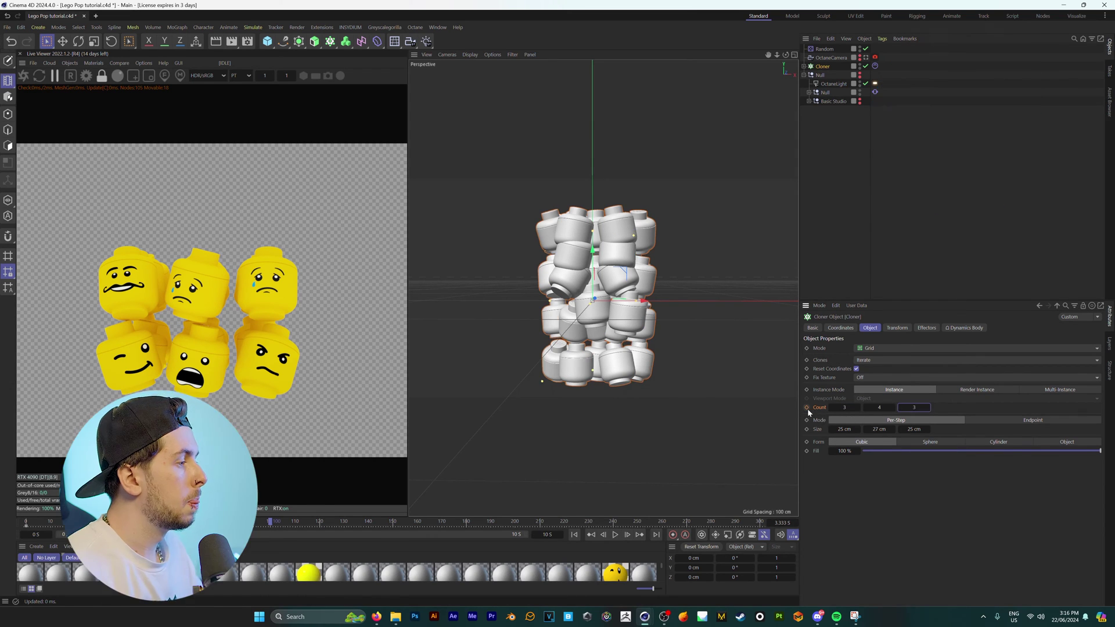
# Play the keyframed clone growth from the start and inspect the simulation from a different angle
pyautogui.click(575, 534)
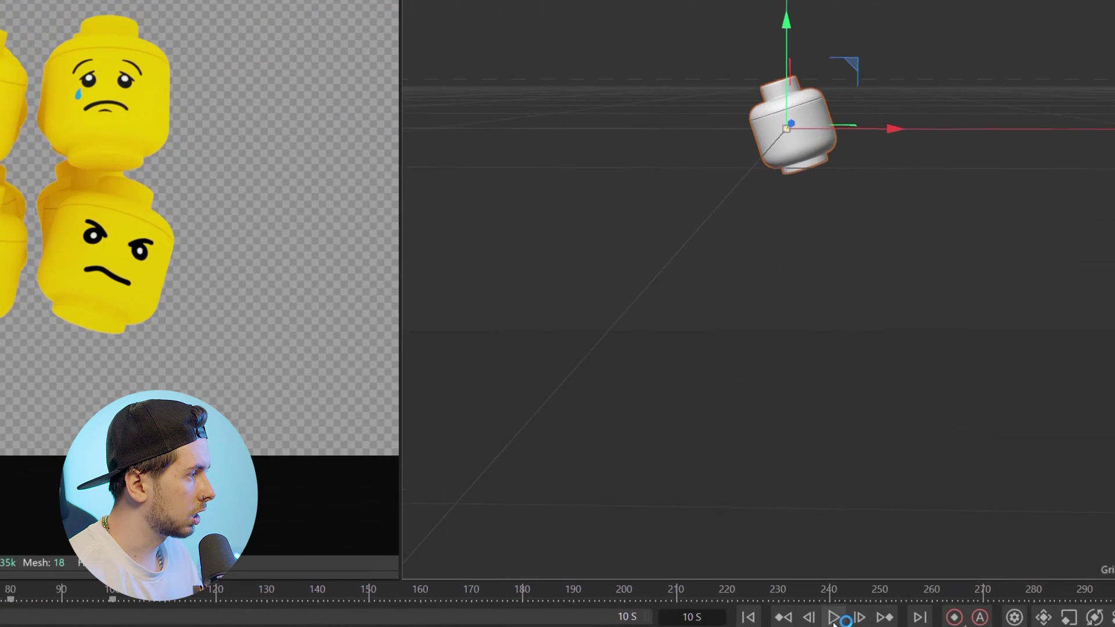
pyautogui.click(833, 616)
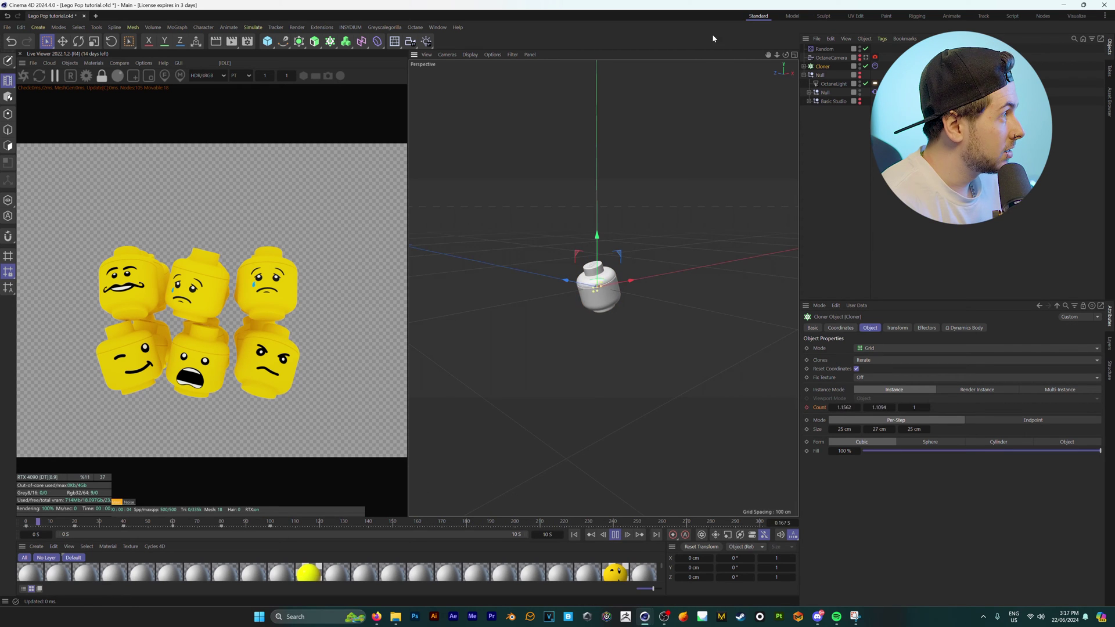
pyautogui.moveTo(785, 55); pyautogui.dragTo(785, 54)
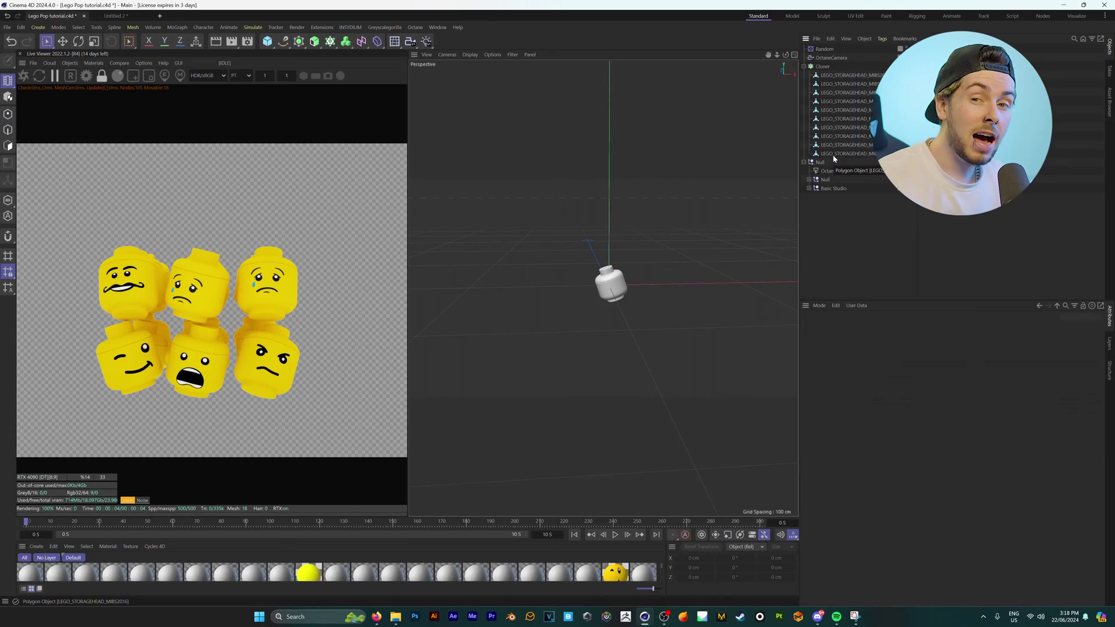
# Move all ten LEGO_STORAGEHEAD objects out of the Cloner and group them in a hidden null
pyautogui.click(835, 154)
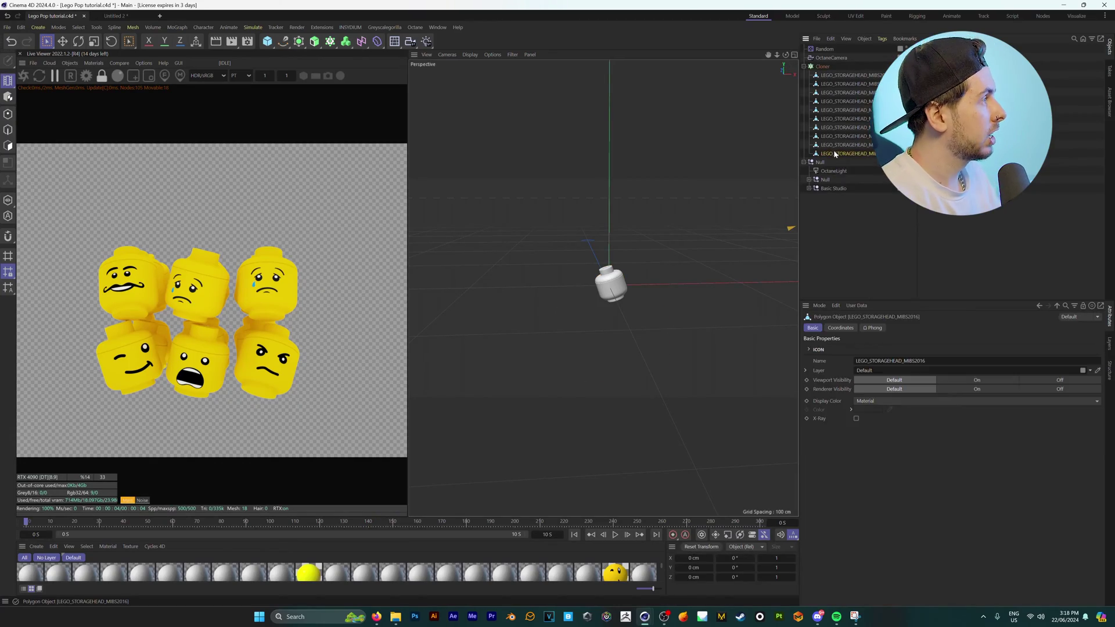
pyautogui.keyDown('shift'); pyautogui.click(835, 76); pyautogui.keyUp('shift')
pyautogui.moveTo(835, 56); pyautogui.dragTo(837, 56)
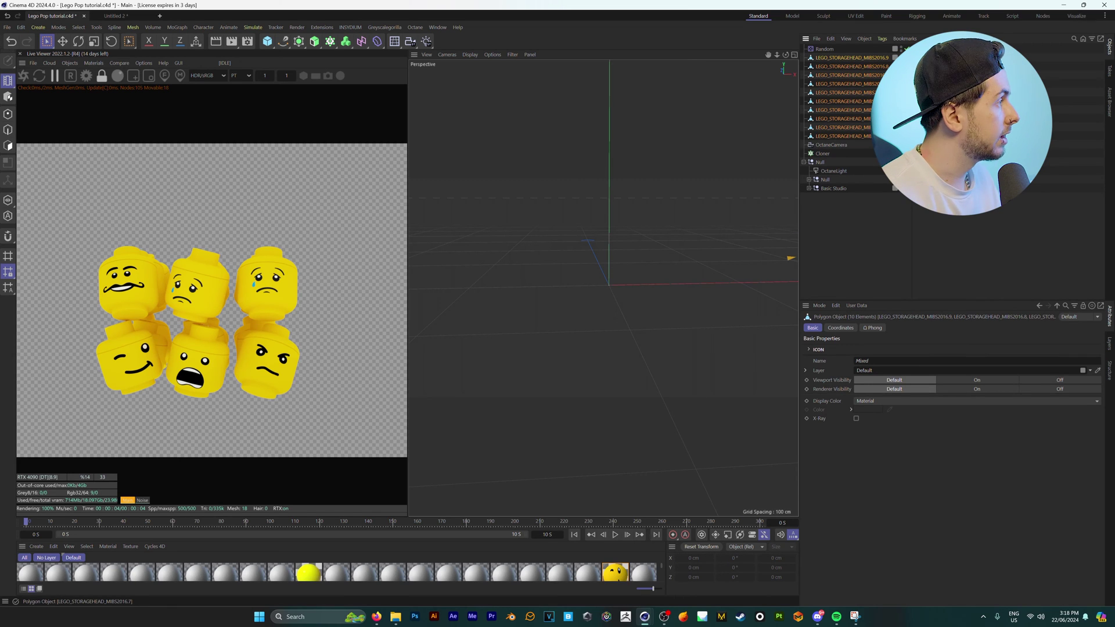
pyautogui.hotkey('alt', 'g')
# Add Cube, Cylinder, Sphere, Platonic, Torus and Oil Tank primitives to the scene
pyautogui.moveTo(267, 41); pyautogui.dragTo(347, 62)
pyautogui.press('h')
pyautogui.moveTo(267, 41); pyautogui.dragTo(386, 89)
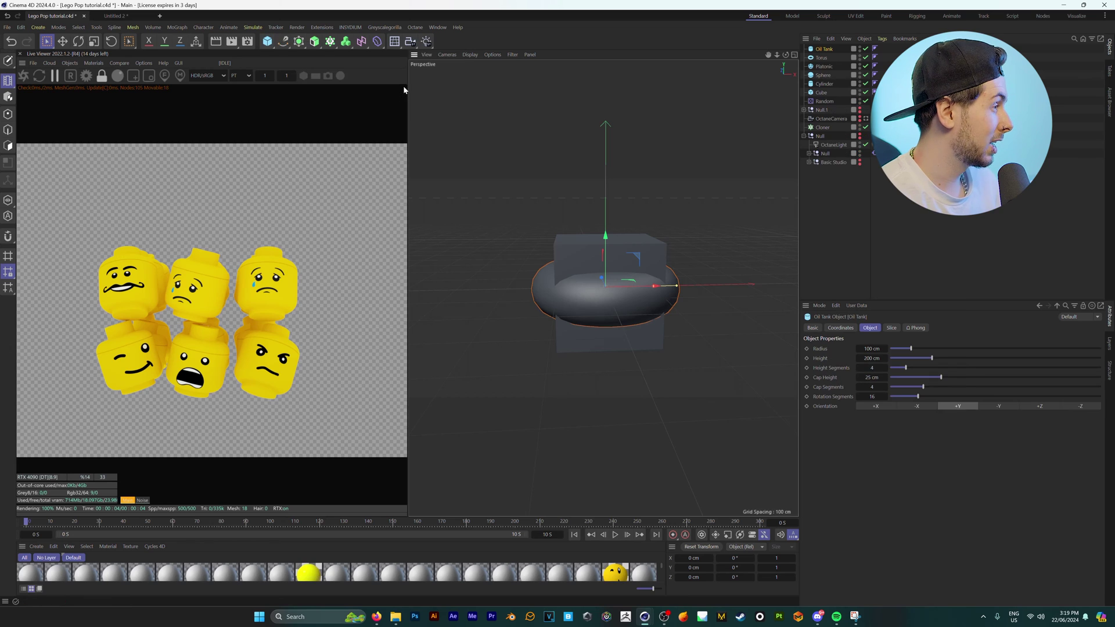
# Scale the six primitives down together, make them children of the Cloner and play the simulation
pyautogui.press('t')
pyautogui.moveTo(565, 165); pyautogui.dragTo(430, 267)
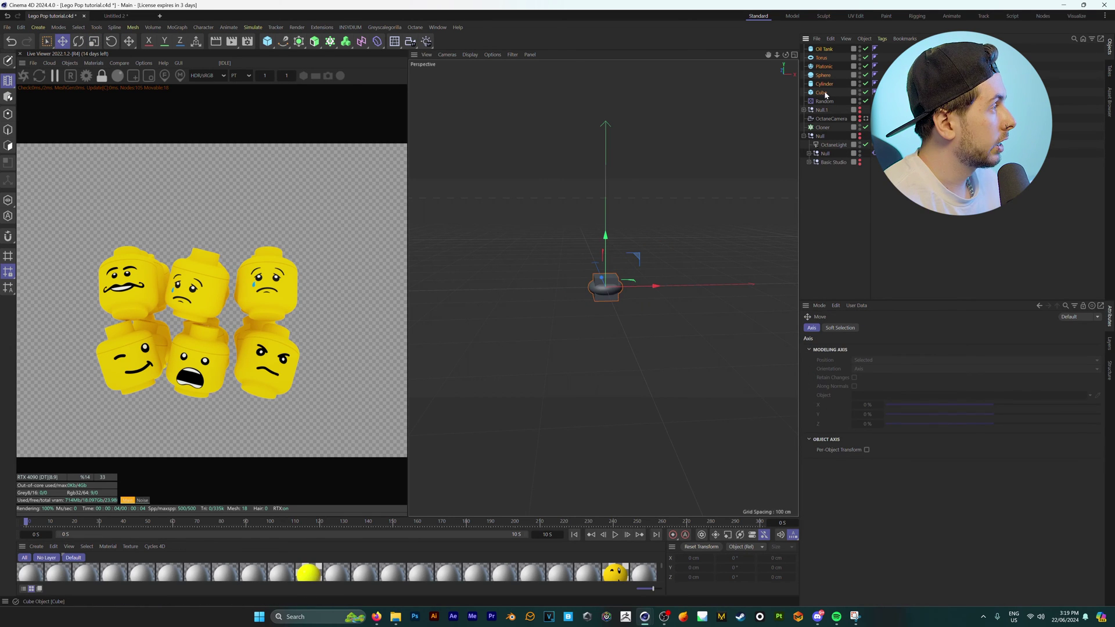
pyautogui.moveTo(830, 129); pyautogui.dragTo(830, 129)
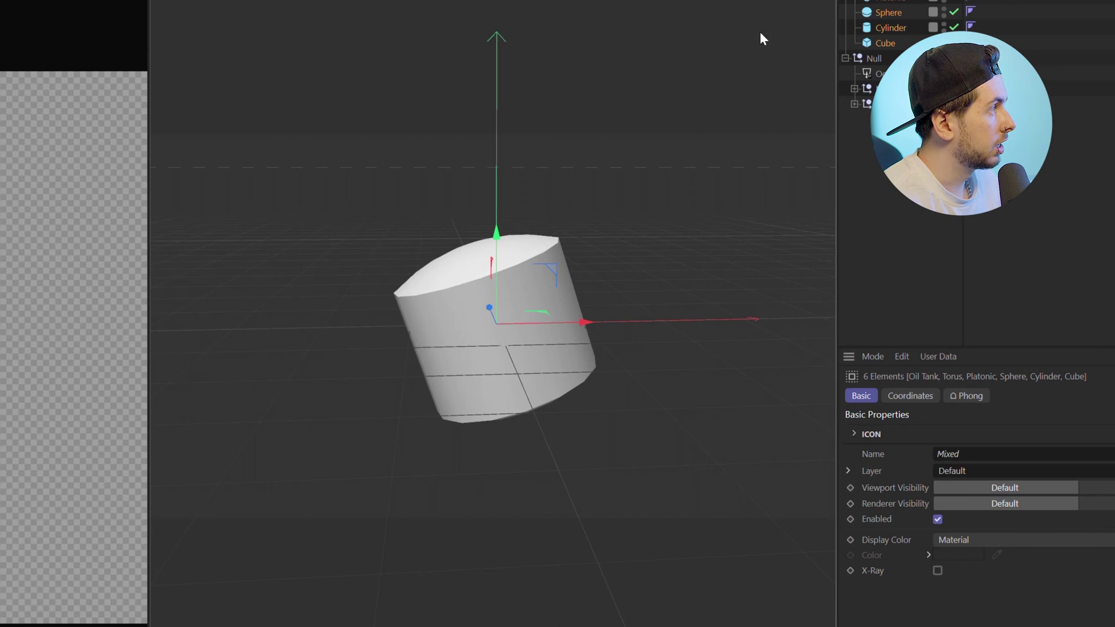
pyautogui.scroll(-4, 492, 325)
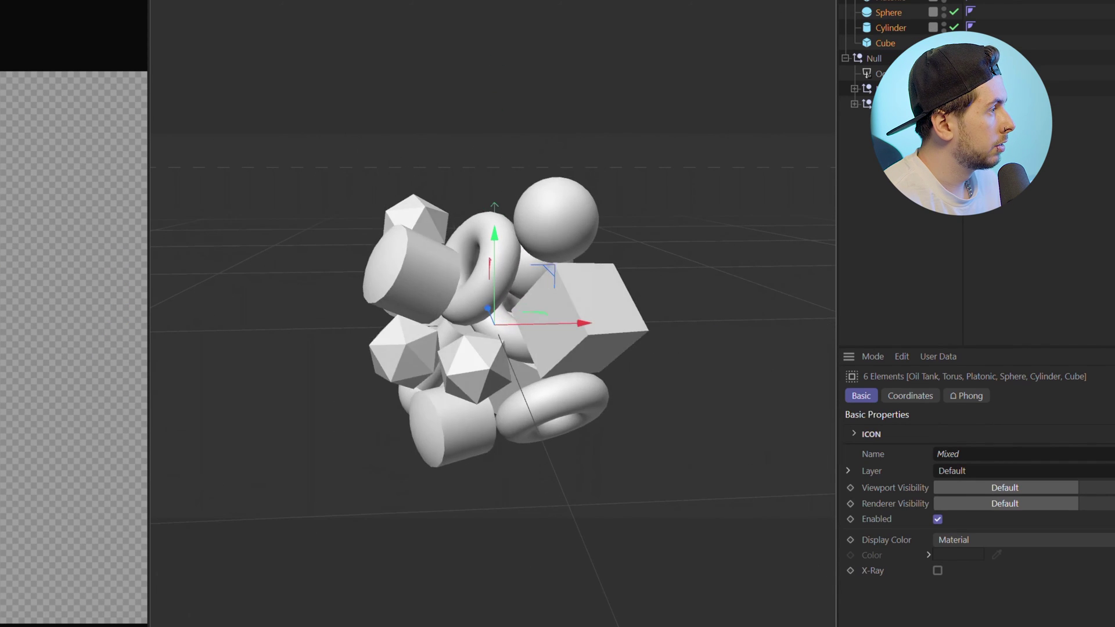